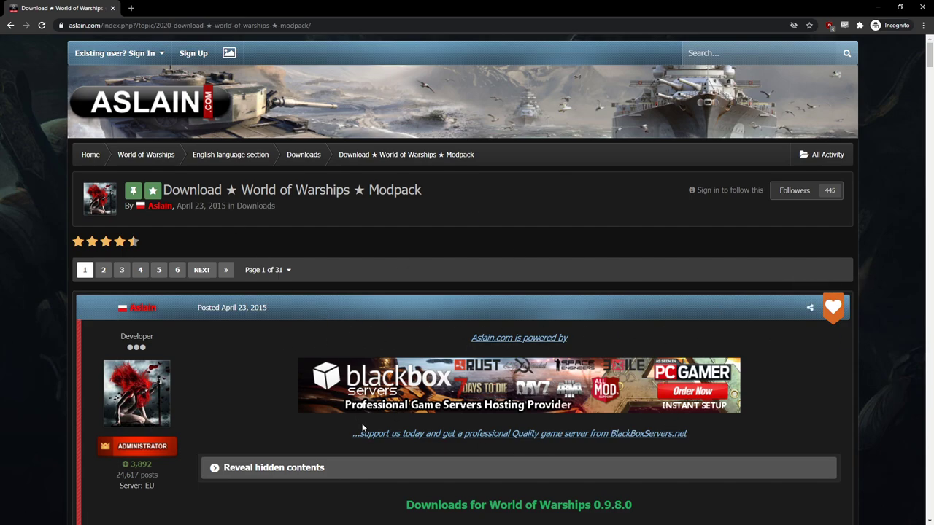
# Step: Examine the World of Warships modpack page, including the download links for version 9.8.0 #17
pyautogui.scroll(-4, 393, 391)
pyautogui.scroll(4, 313, 332)
pyautogui.scroll(-6, 261, 333)
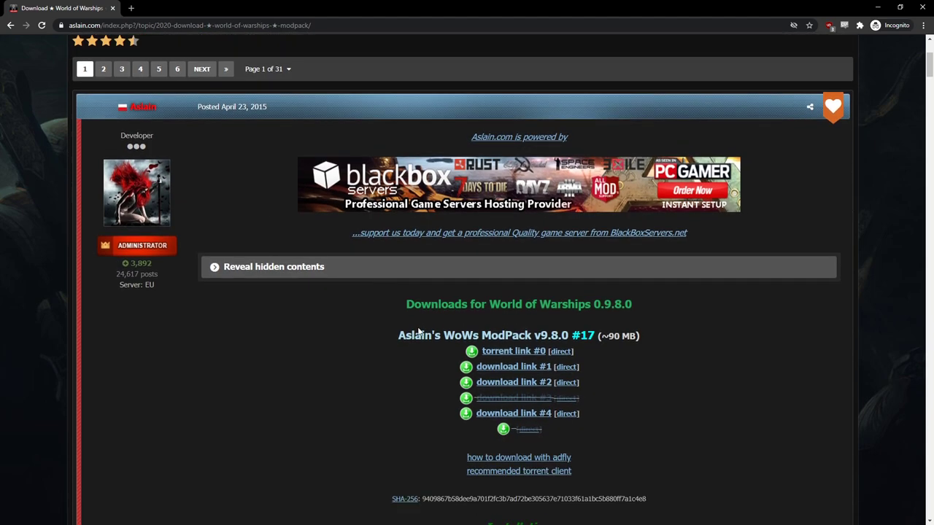
pyautogui.scroll(5, 437, 327)
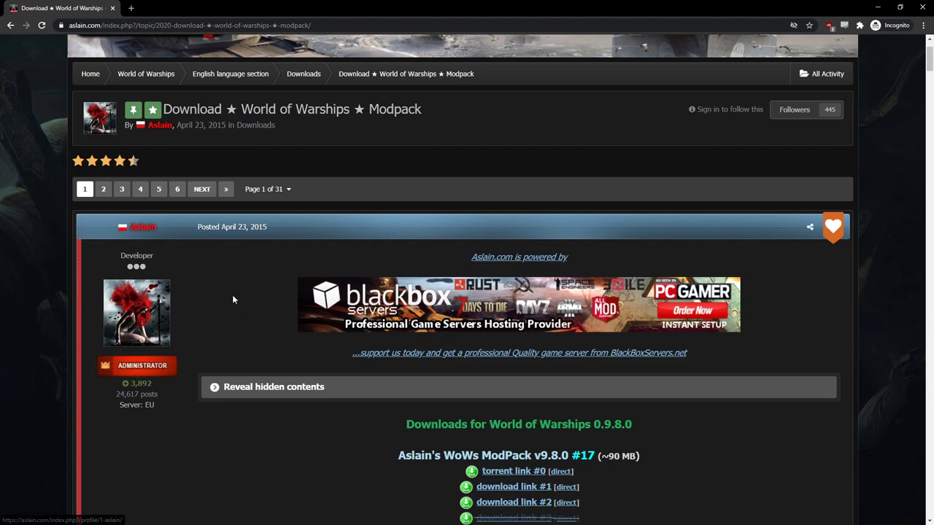
pyautogui.scroll(-3, 233, 292)
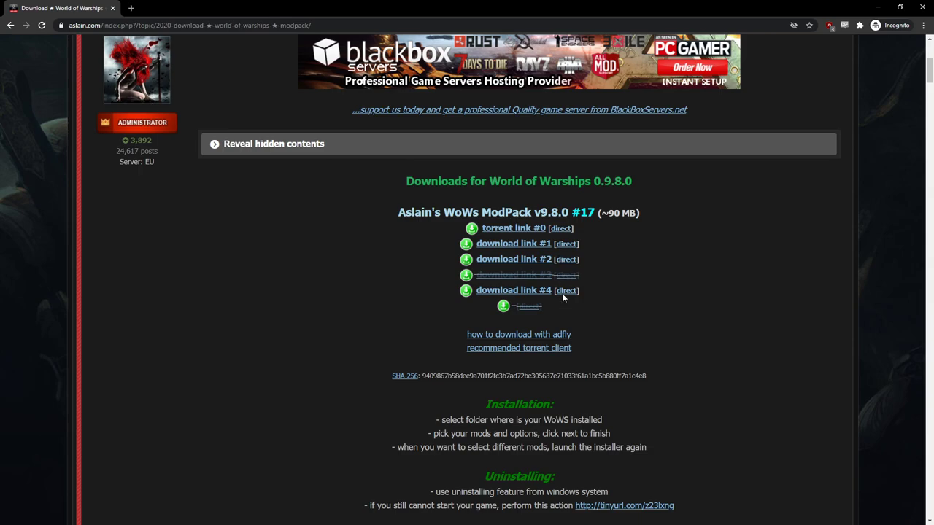
pyautogui.moveTo(529, 212); pyautogui.dragTo(621, 212)
pyautogui.click(547, 207)
pyautogui.scroll(5, 265, 318)
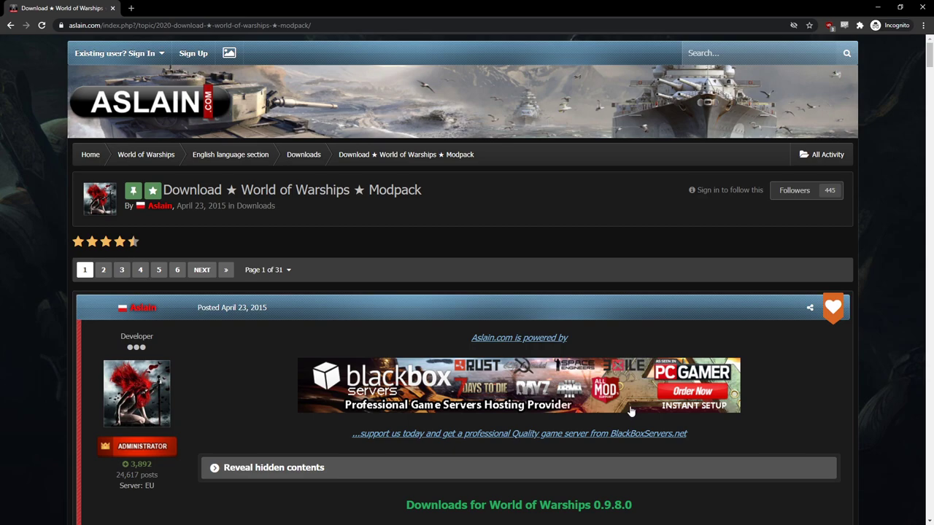
pyautogui.scroll(-4, 622, 415)
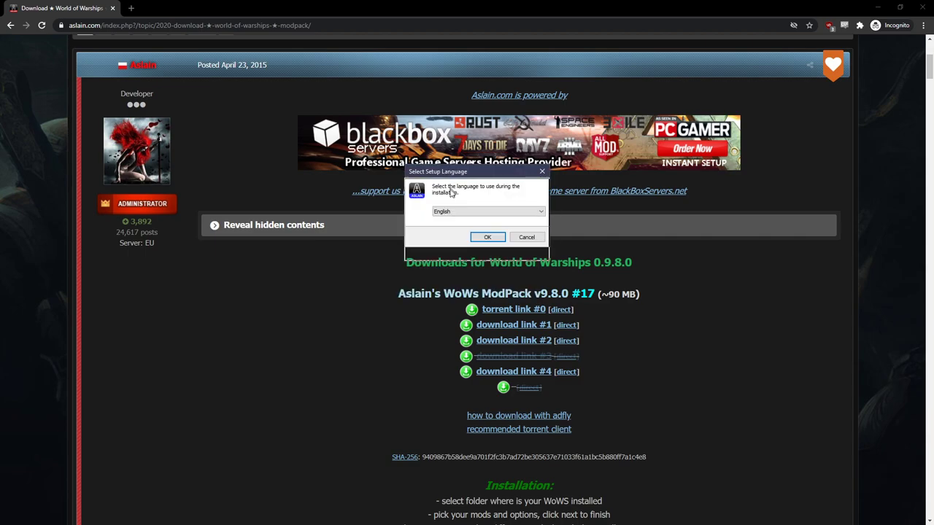
# Step: Start the modpack setup in English with the preview window enabled, accept the World_of_Warships_NA install folder and proceed to the mod selection
pyautogui.click(485, 264)
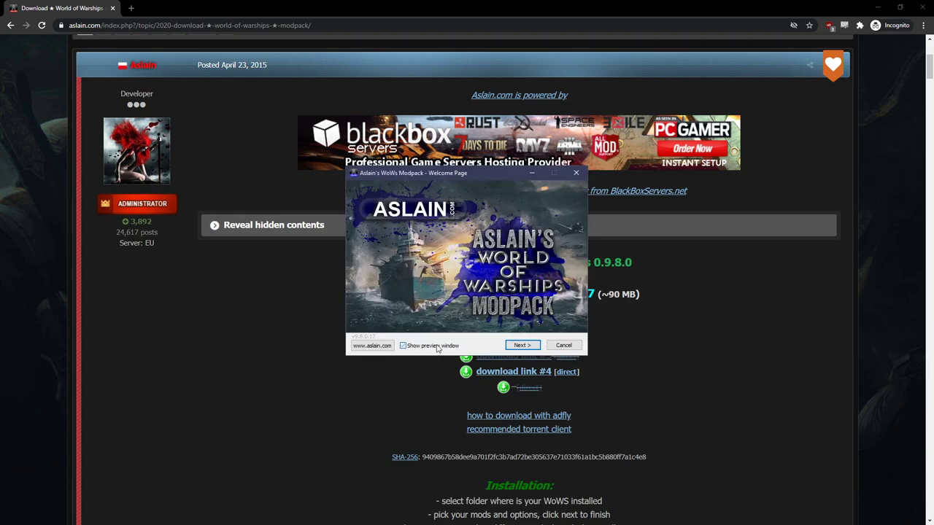
pyautogui.click(417, 349)
pyautogui.click(532, 346)
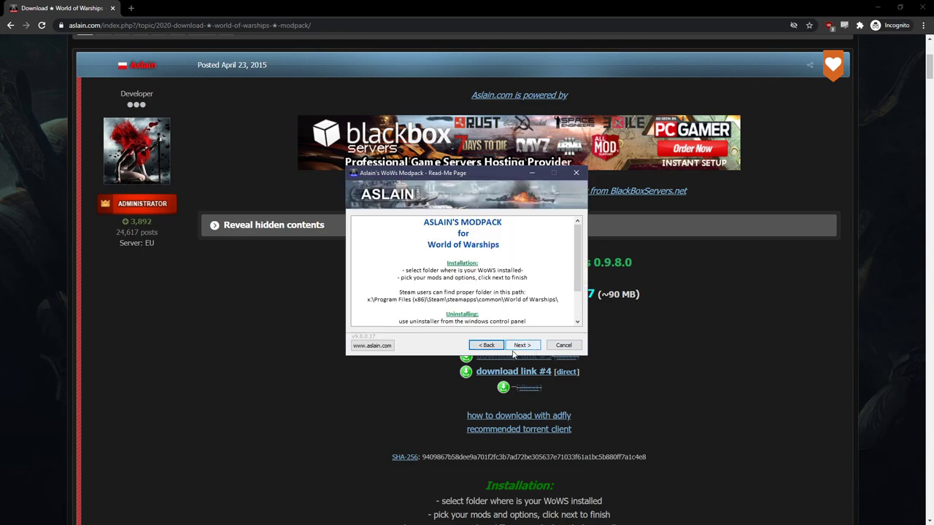
pyautogui.click(516, 346)
pyautogui.click(516, 346)
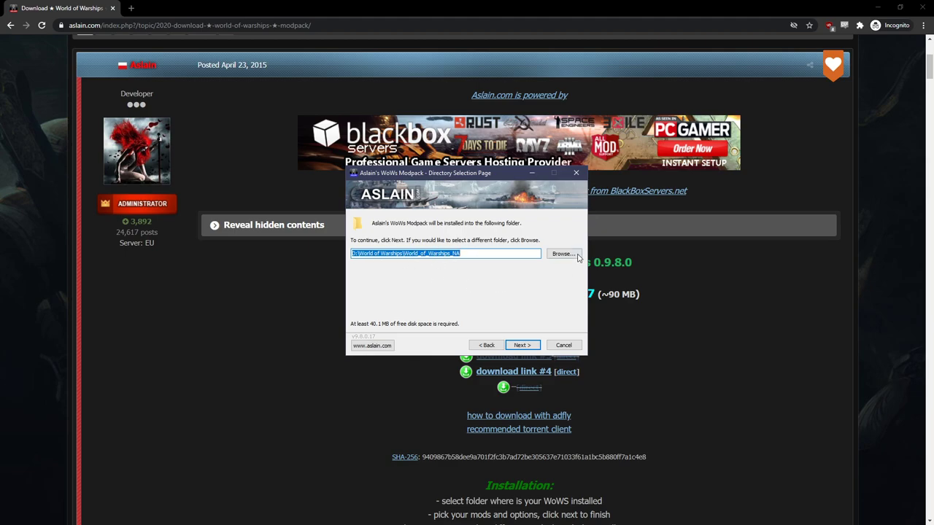
pyautogui.click(533, 343)
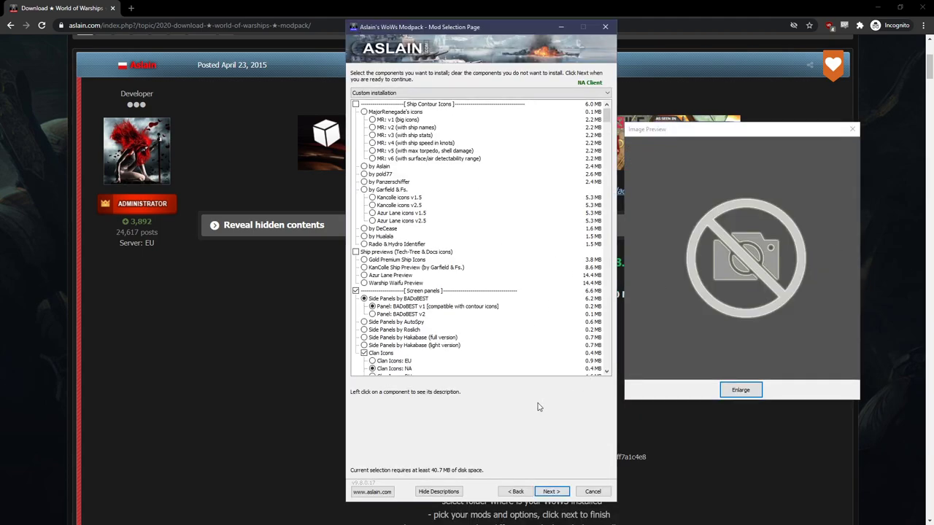
# Step: Compare the previews of BADoBEST side panels v1 and v2, leaving v1 (compatible with contour icons) selected
pyautogui.click(727, 246)
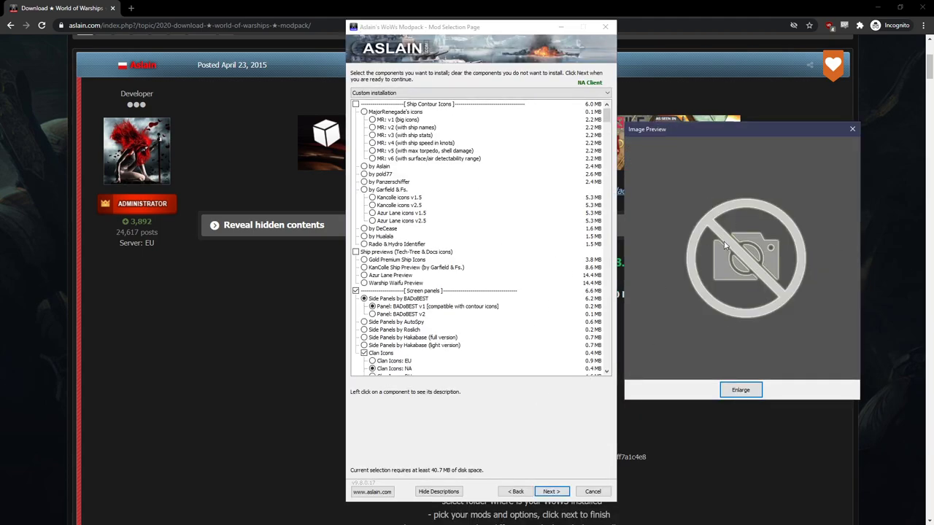
pyautogui.moveTo(606, 119)
pyautogui.mouseDown()
pyautogui.moveTo(606, 313)
pyautogui.moveTo(606, 115)
pyautogui.mouseUp()
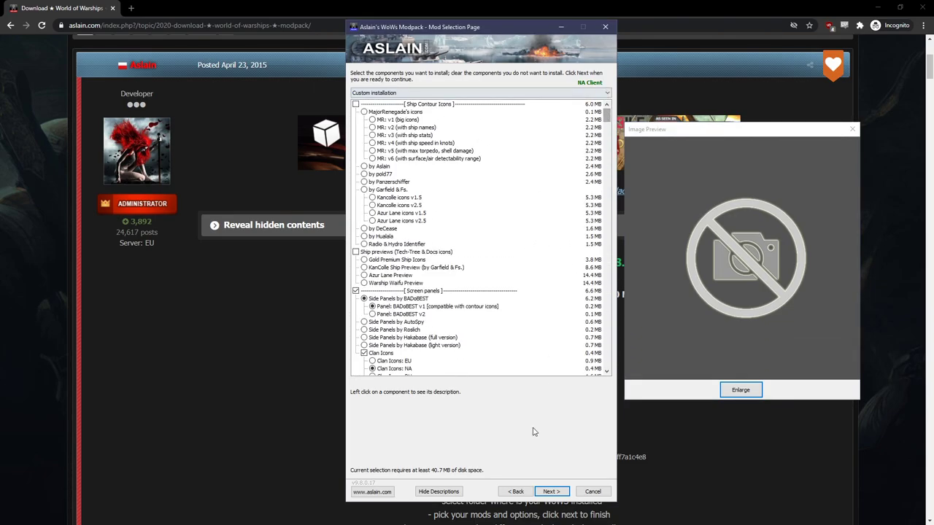
pyautogui.scroll(-3, 502, 257)
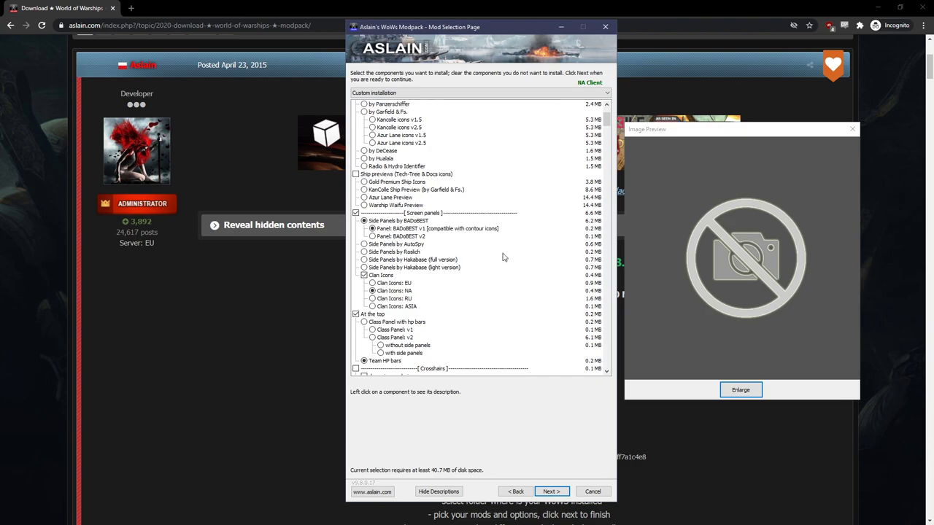
pyautogui.click(430, 229)
pyautogui.scroll(-2, 431, 230)
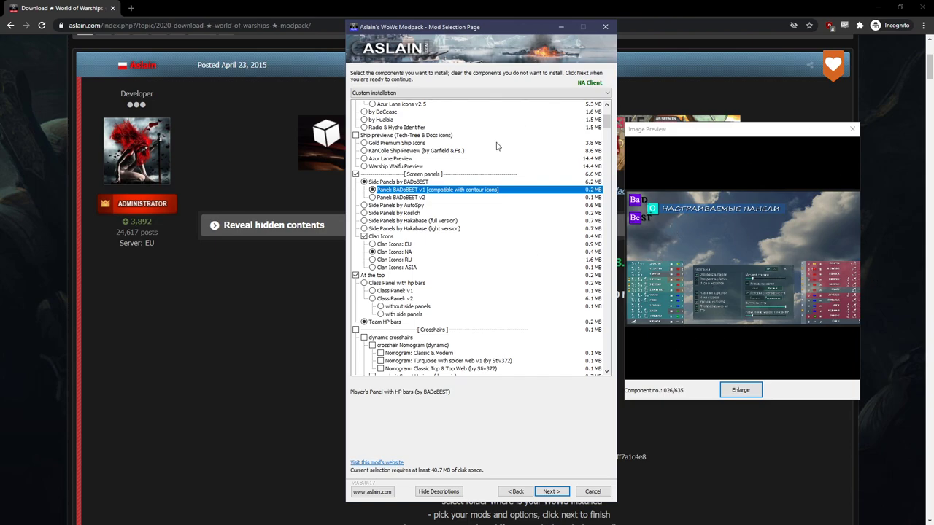
pyautogui.click(719, 277)
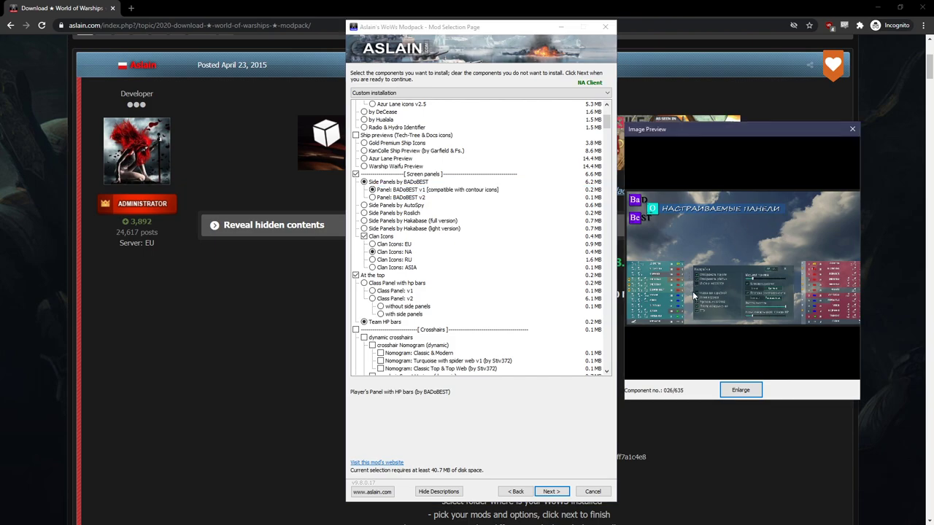
pyautogui.click(398, 197)
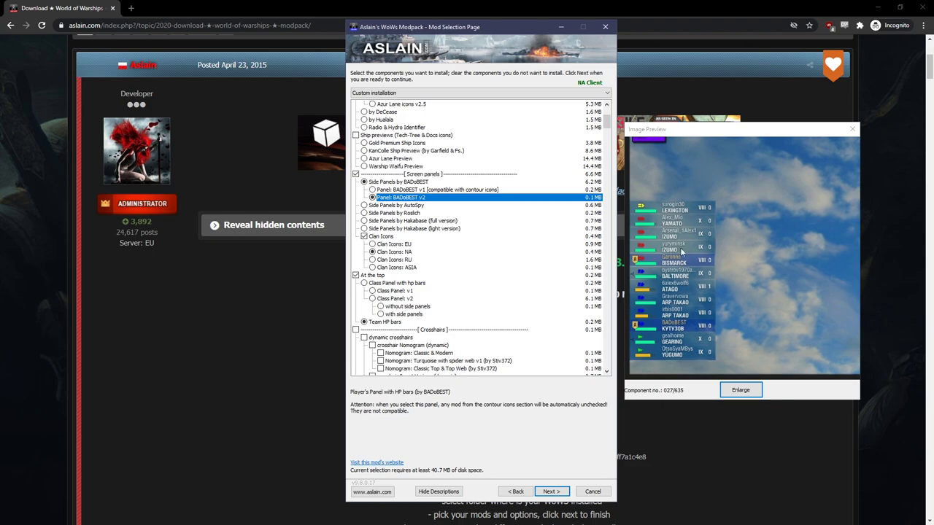
pyautogui.click(454, 191)
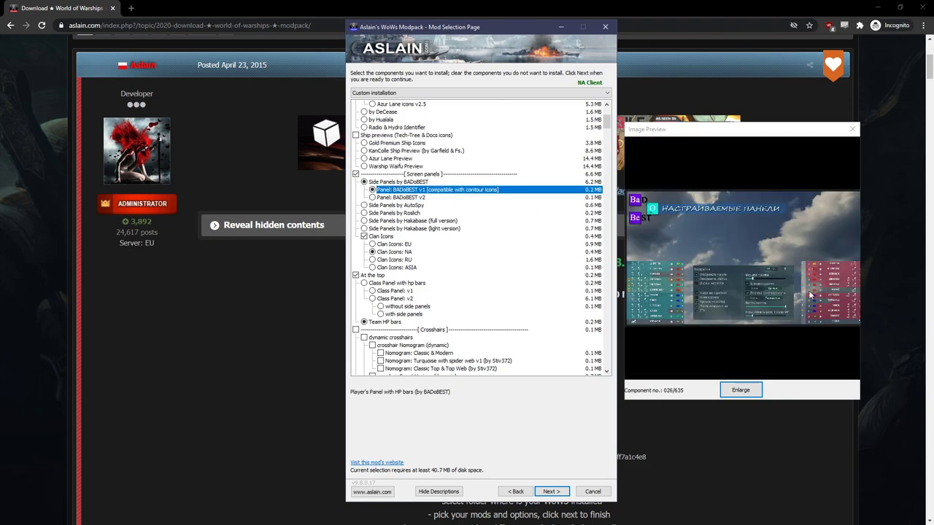
pyautogui.click(807, 293)
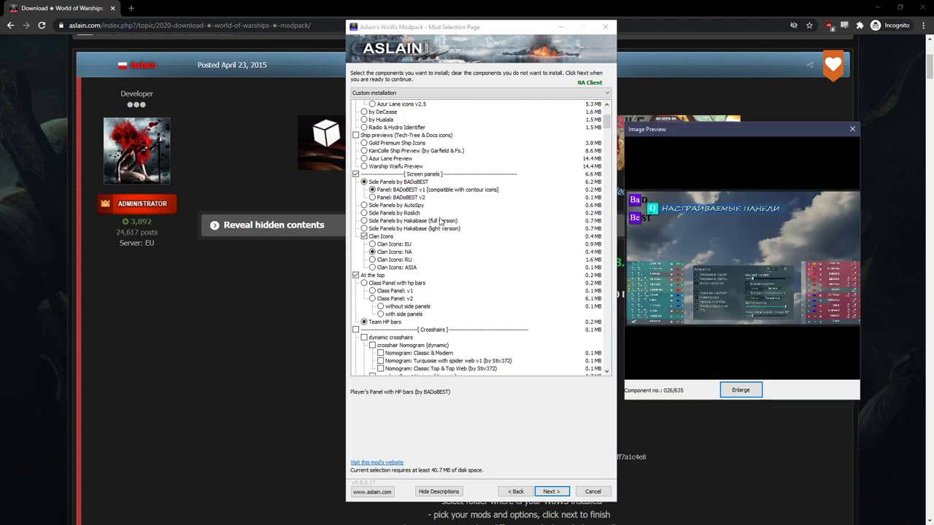
# Step: View the Clan Icons preview and leave the NA clan icons selected
pyautogui.scroll(-2, 475, 226)
pyautogui.scroll(-2, 496, 225)
pyautogui.click(403, 174)
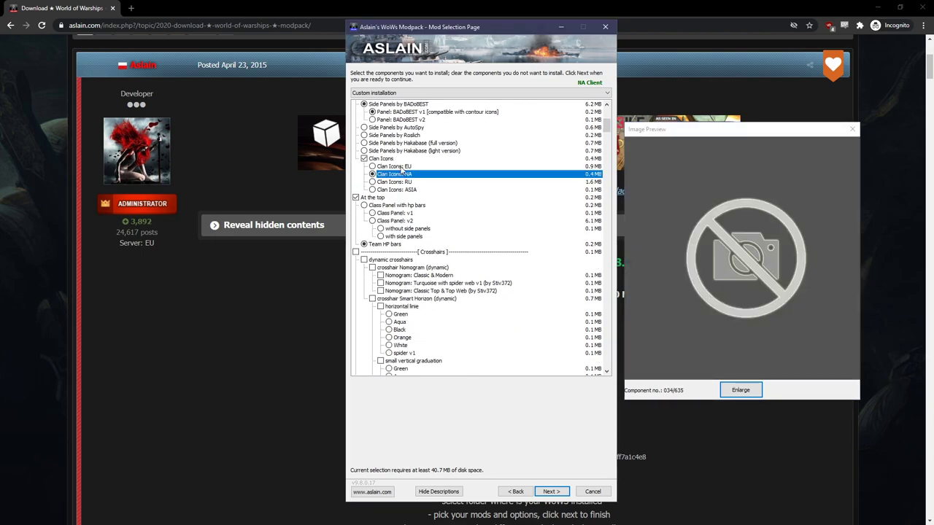
pyautogui.click(400, 159)
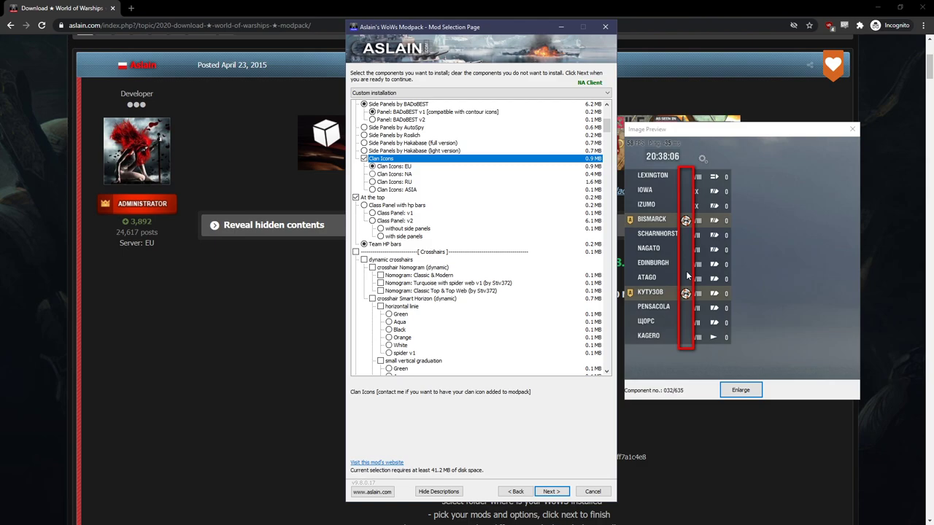
pyautogui.click(395, 175)
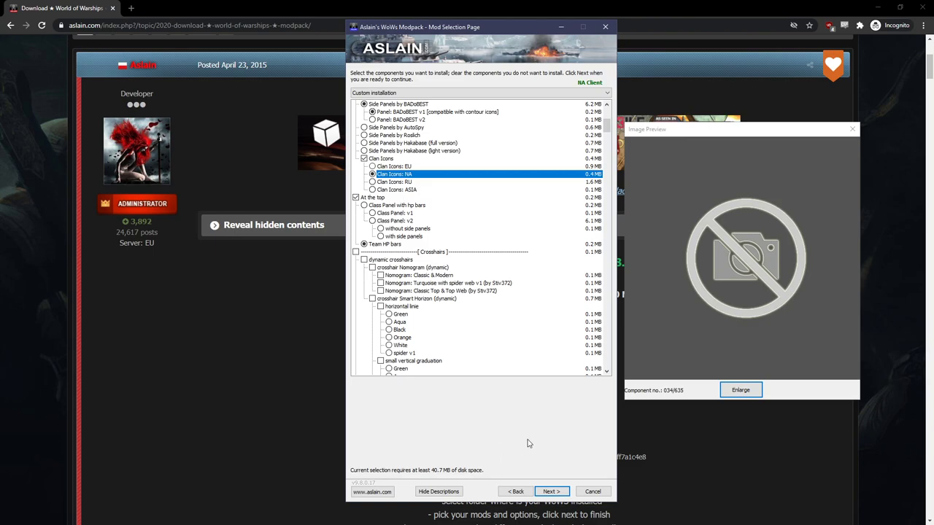
# Step: Compare the previews of Class Panel v2 and v1 with the BADoBEST side panel, and leave Team HP bars selected for the top display
pyautogui.click(388, 199)
pyautogui.moveTo(388, 198); pyautogui.dragTo(411, 221)
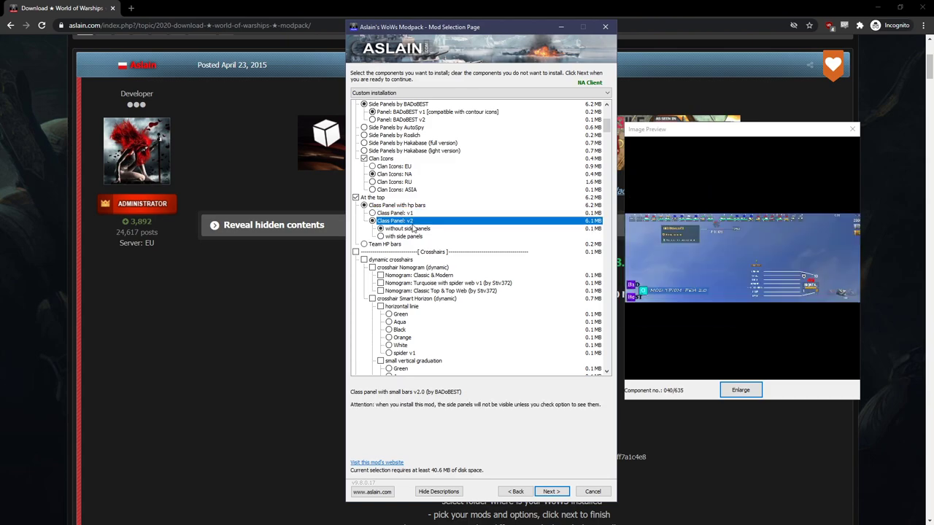
pyautogui.click(410, 213)
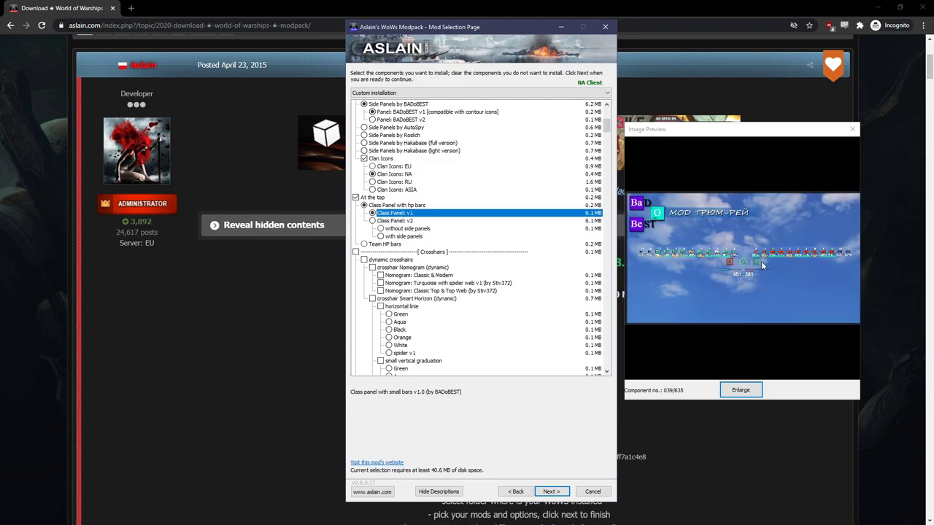
pyautogui.click(442, 113)
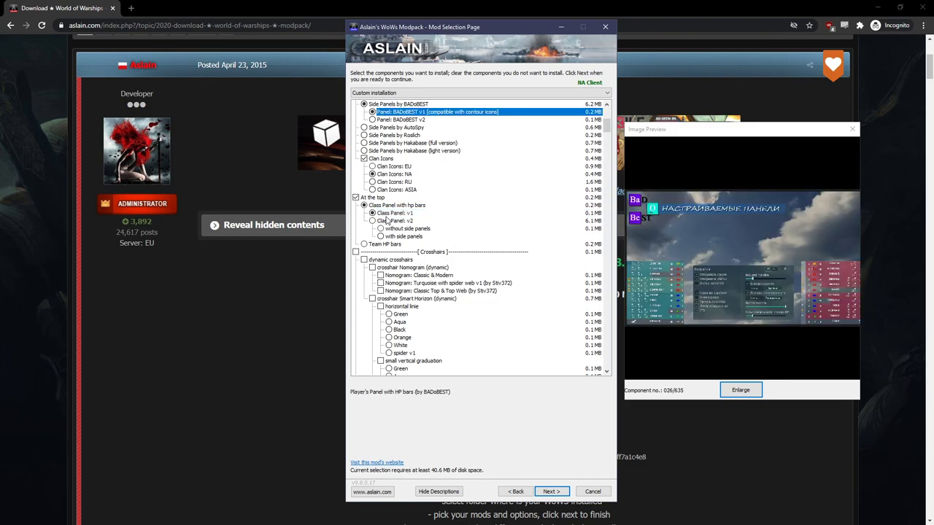
pyautogui.click(389, 244)
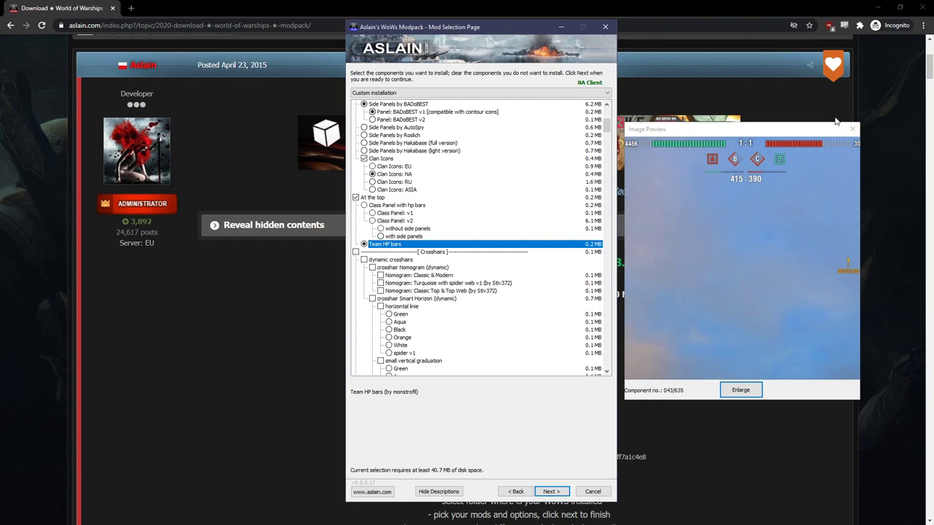
# Step: Compare the previews of squadron crosshairs v1 and v2, leaving Squadron crosshair: v2 selected
pyautogui.scroll(-5, 427, 256)
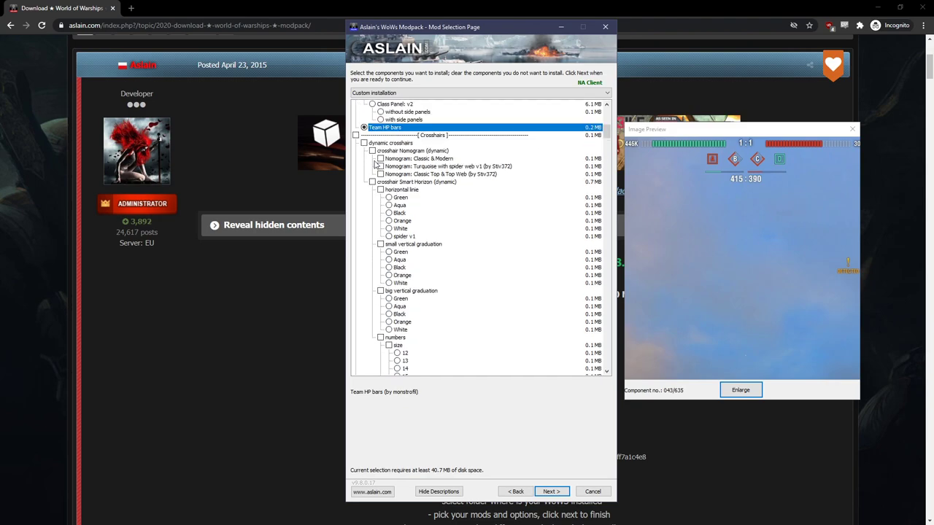
pyautogui.scroll(-10, 467, 274)
pyautogui.scroll(-10, 475, 271)
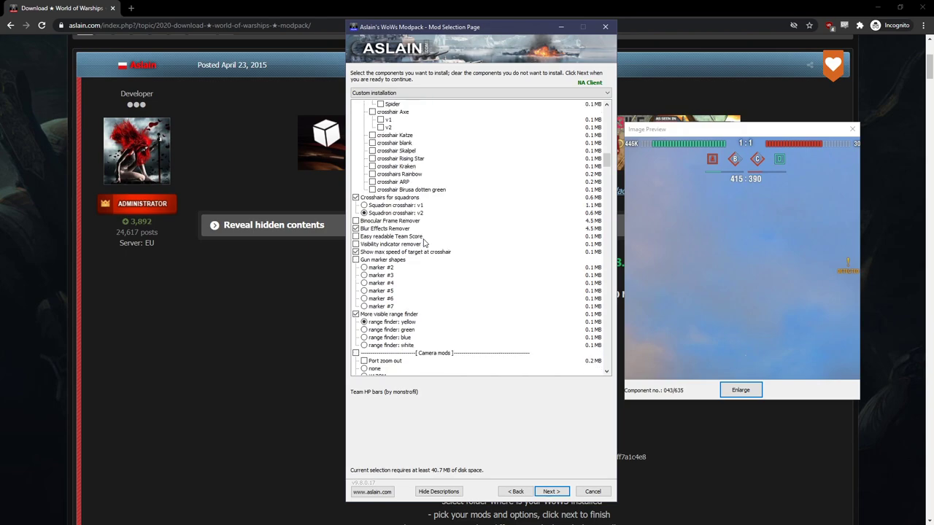
pyautogui.click(380, 214)
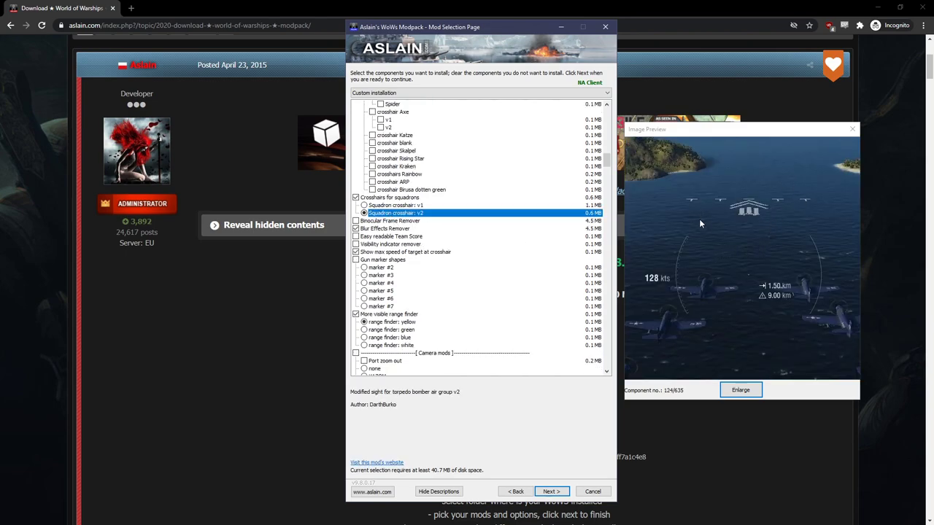
pyautogui.click(406, 207)
pyautogui.moveTo(615, 167)
pyautogui.mouseDown()
pyautogui.moveTo(613, 139)
pyautogui.moveTo(613, 182)
pyautogui.moveTo(611, 165)
pyautogui.mouseUp()
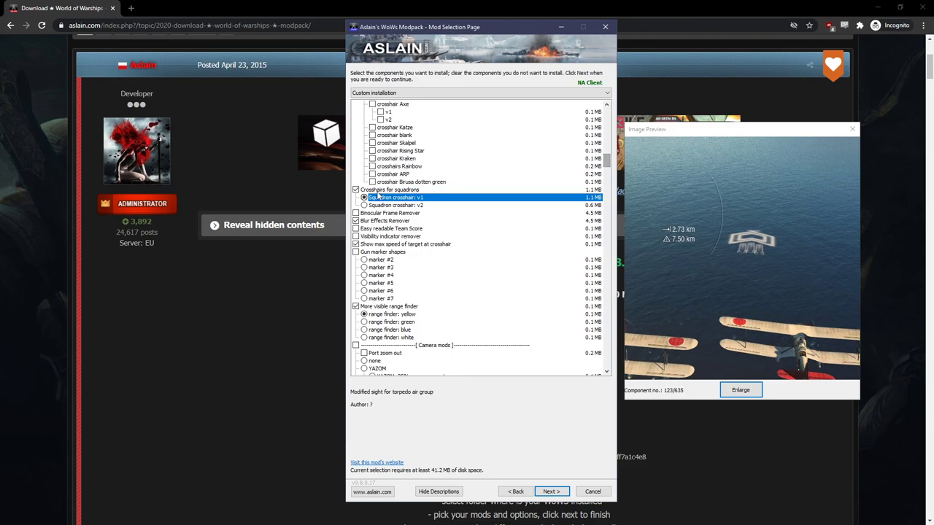
pyautogui.click(413, 206)
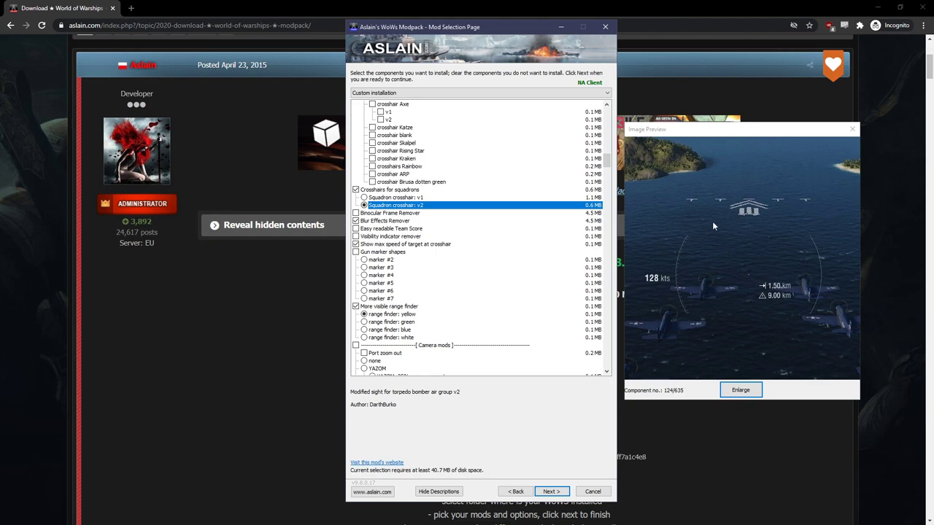
pyautogui.click(770, 227)
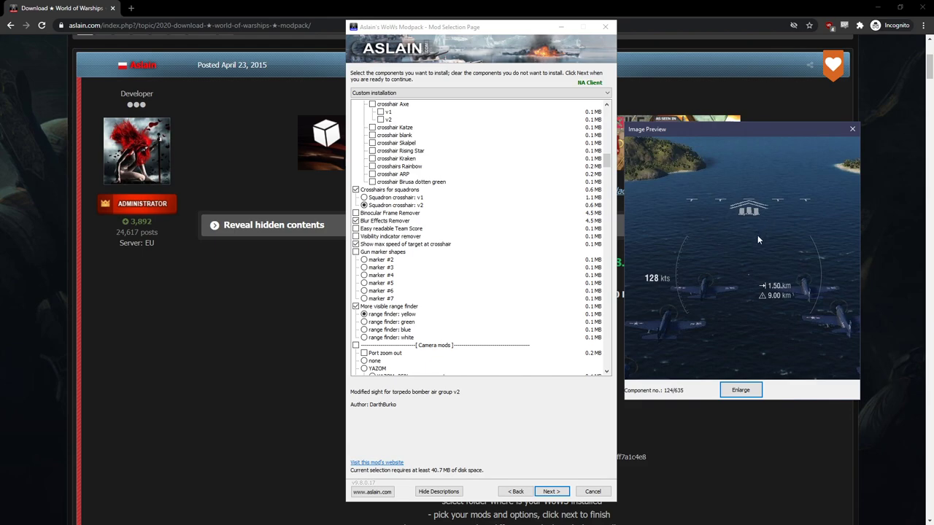
pyautogui.click(498, 415)
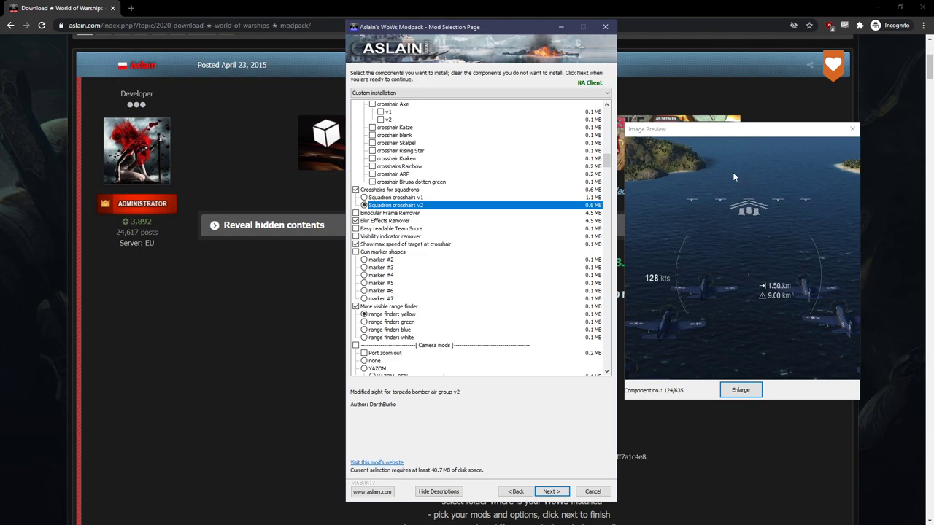
# Step: View the previews and descriptions of Blur Effects Remover and Show max speed of target at crosshair
pyautogui.click(381, 221)
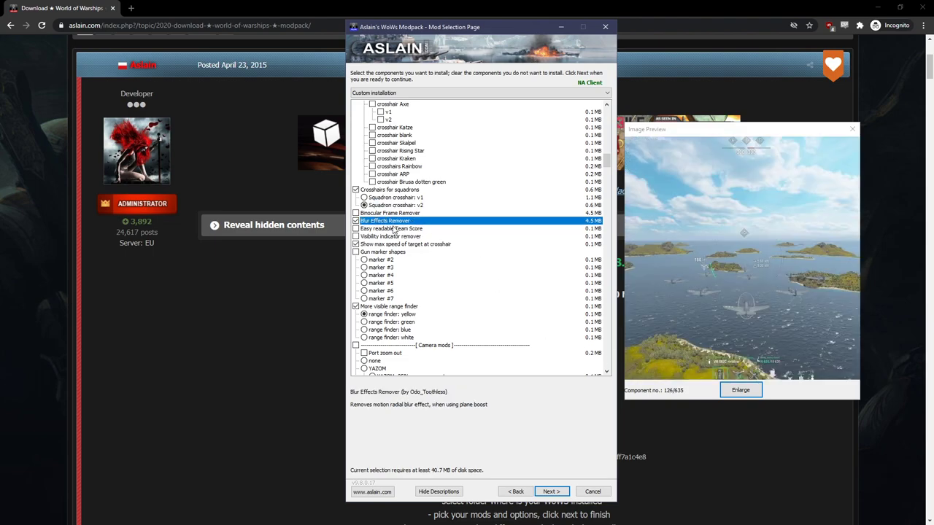
pyautogui.scroll(-2, 394, 227)
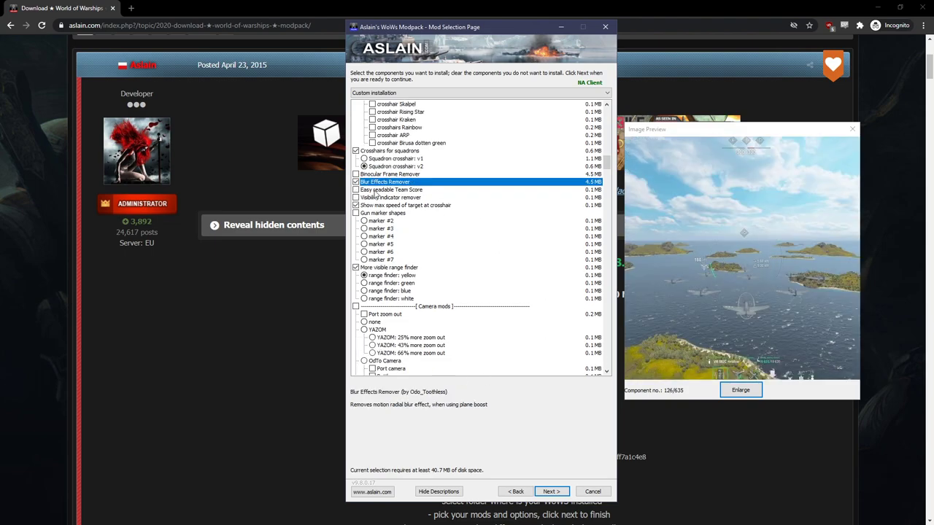
pyautogui.click(394, 207)
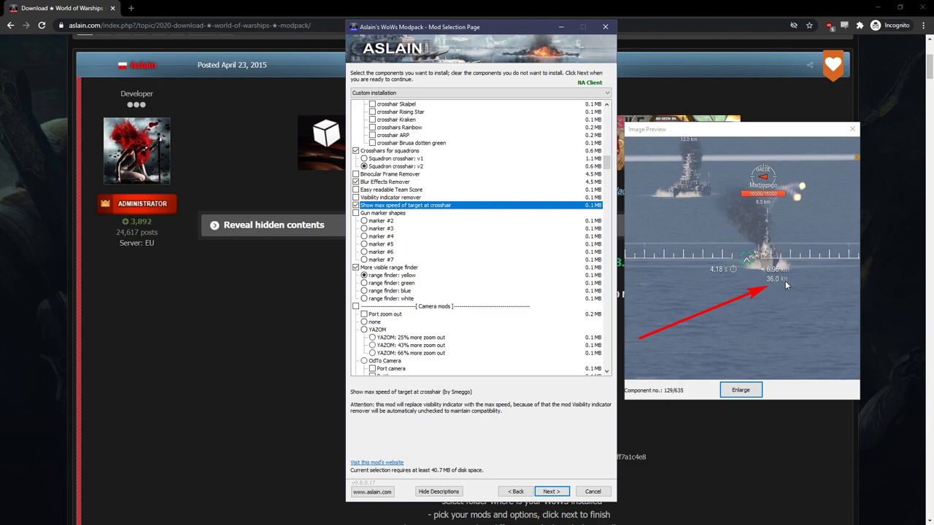
pyautogui.scroll(-2, 506, 281)
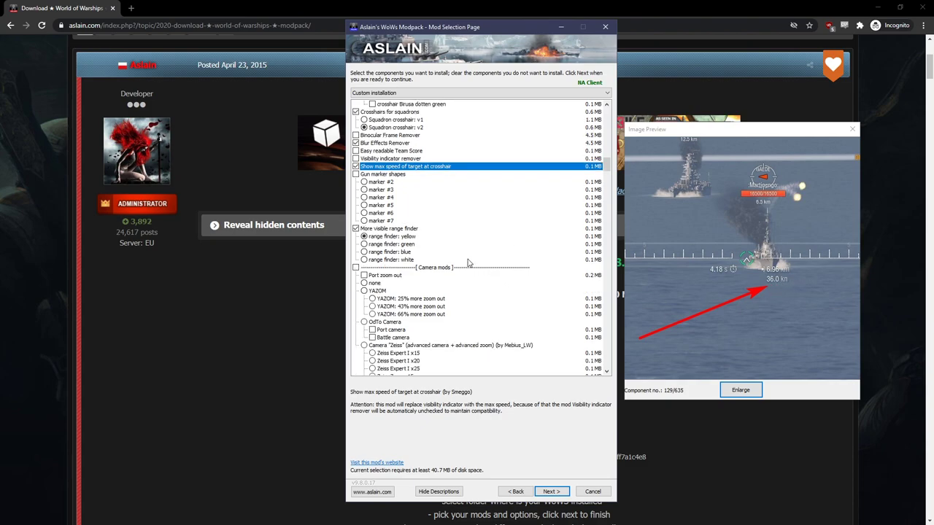
# Step: View the preview of More visible range finder and leave the yellow range finder selected
pyautogui.click(410, 237)
pyautogui.click(409, 229)
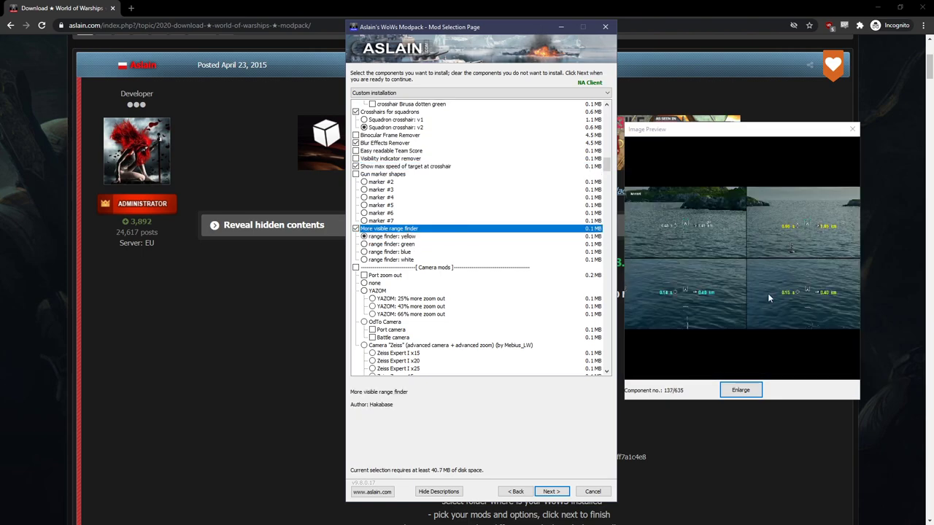
pyautogui.click(437, 237)
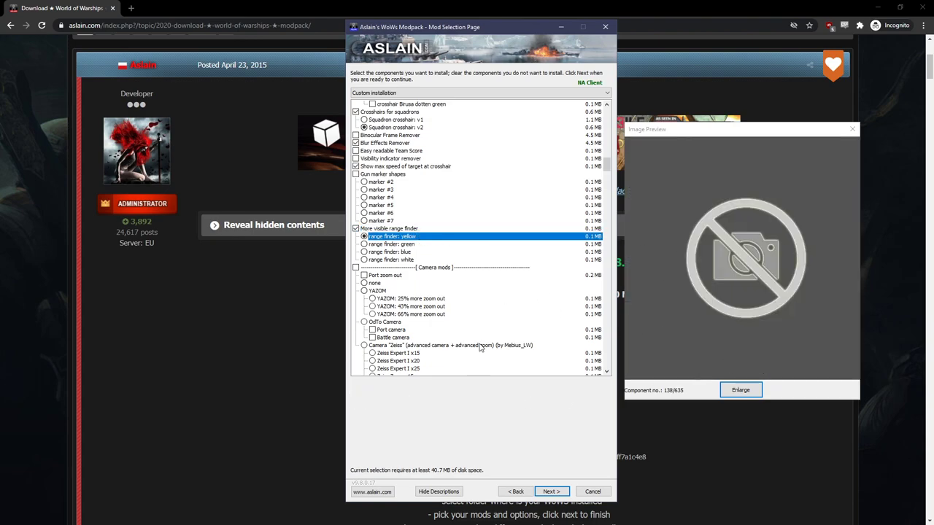
# Step: Compare the previews of Ribbons v1 and v2 under Ribbon Badges, leaving Ribbons v2 selected
pyautogui.scroll(-15, 481, 306)
pyautogui.scroll(-7, 476, 300)
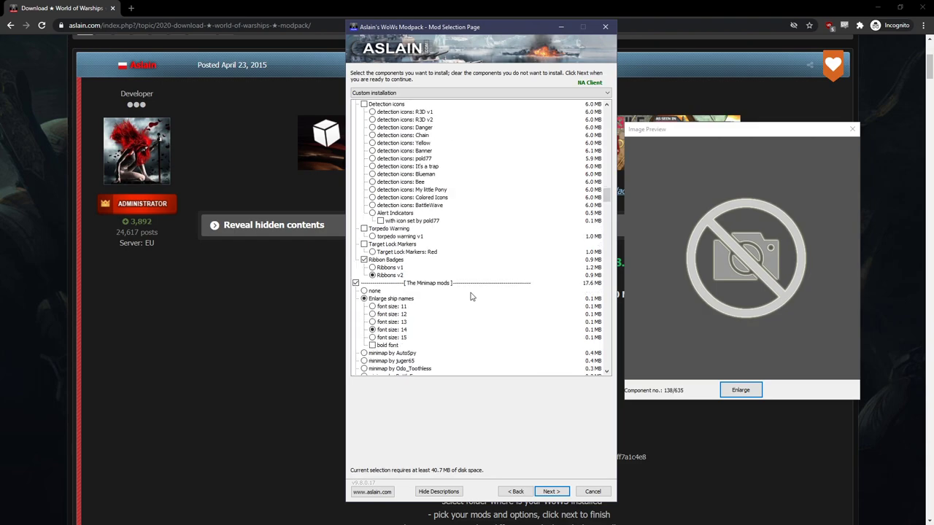
pyautogui.click(411, 277)
pyautogui.click(409, 268)
pyautogui.click(408, 275)
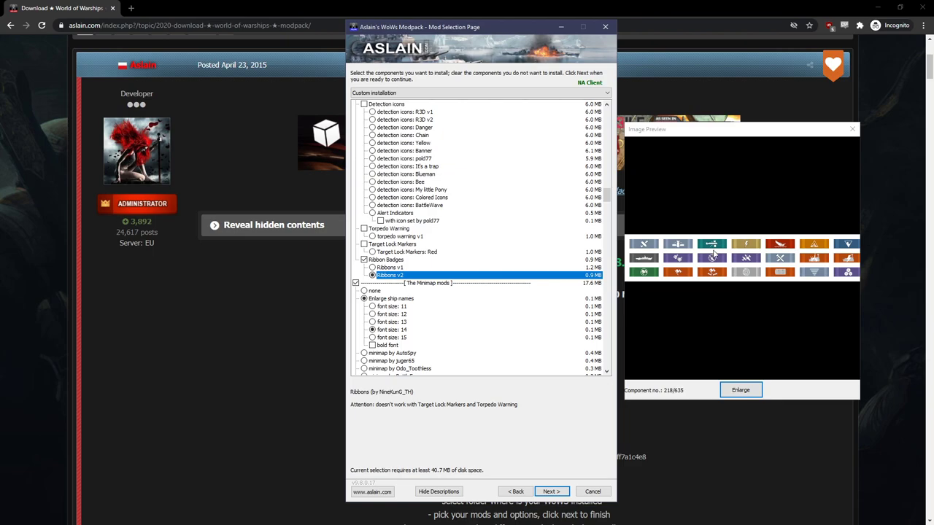
pyautogui.click(423, 268)
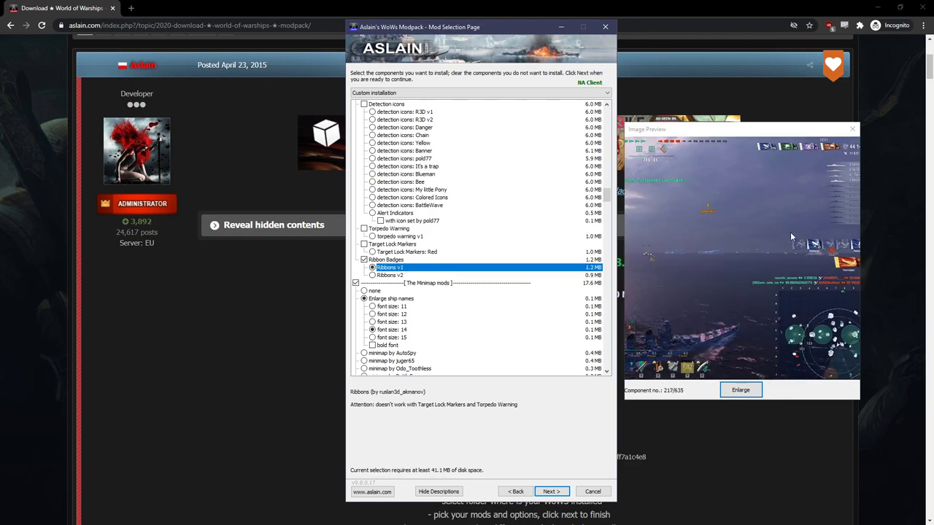
pyautogui.click(445, 275)
pyautogui.click(680, 276)
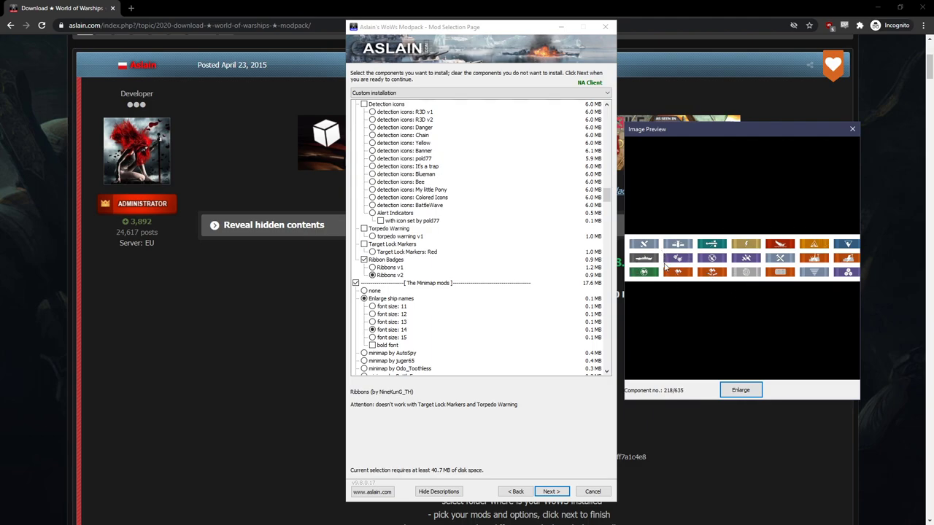
# Step: Clear the whole Minimap mods group and enable only Enlarge ship names in it
pyautogui.click(395, 284)
pyautogui.click(395, 276)
pyautogui.scroll(-2, 441, 261)
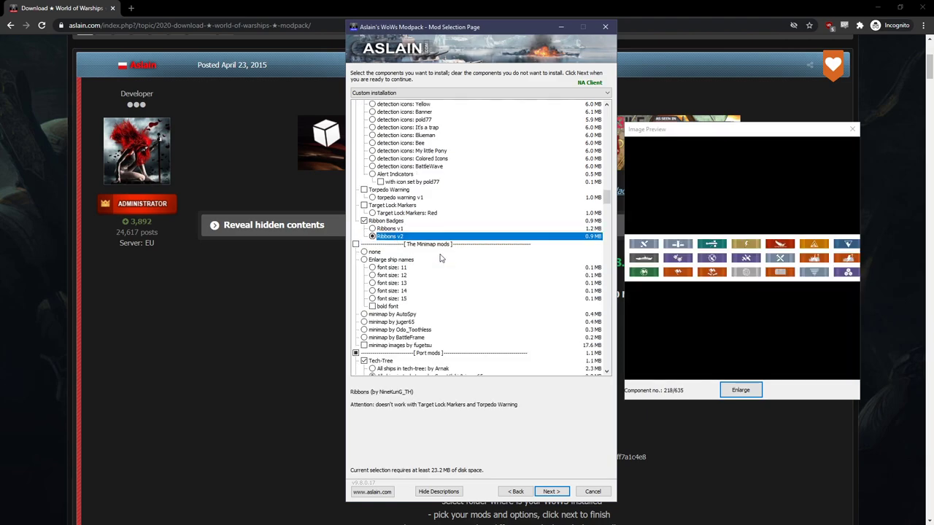
pyautogui.click(380, 220)
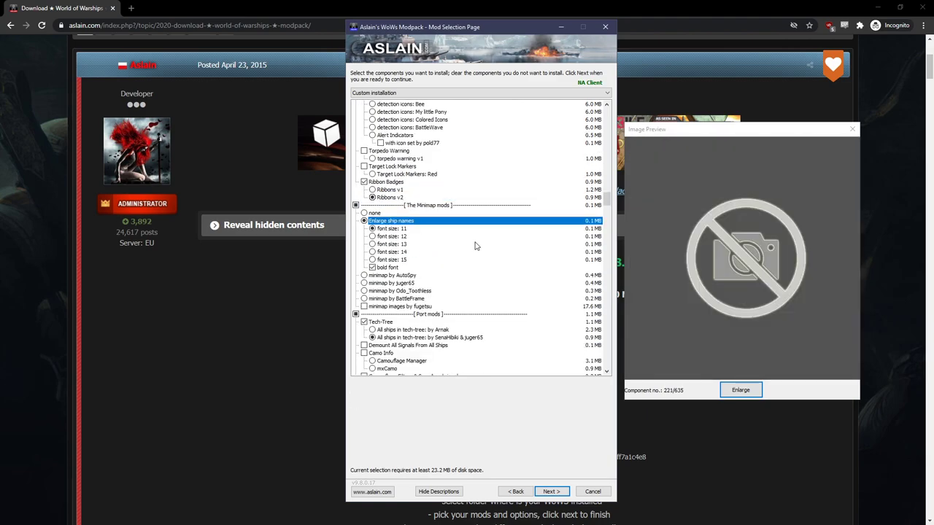
# Step: Compare the font size previews for enlarged minimap ship names and select font size 14, keeping bold font enabled
pyautogui.click(397, 237)
pyautogui.click(397, 244)
pyautogui.click(399, 251)
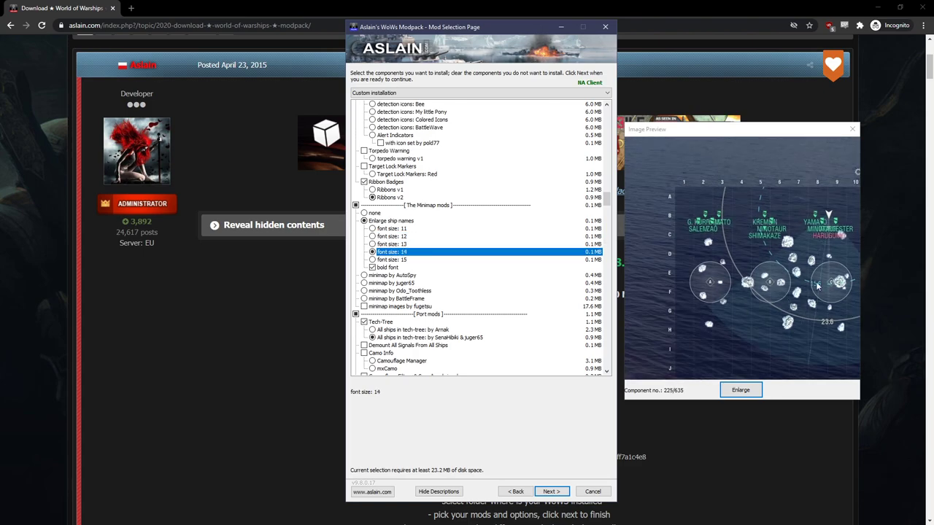
pyautogui.click(409, 244)
pyautogui.press('Up')
pyautogui.press('Up')
pyautogui.click(407, 259)
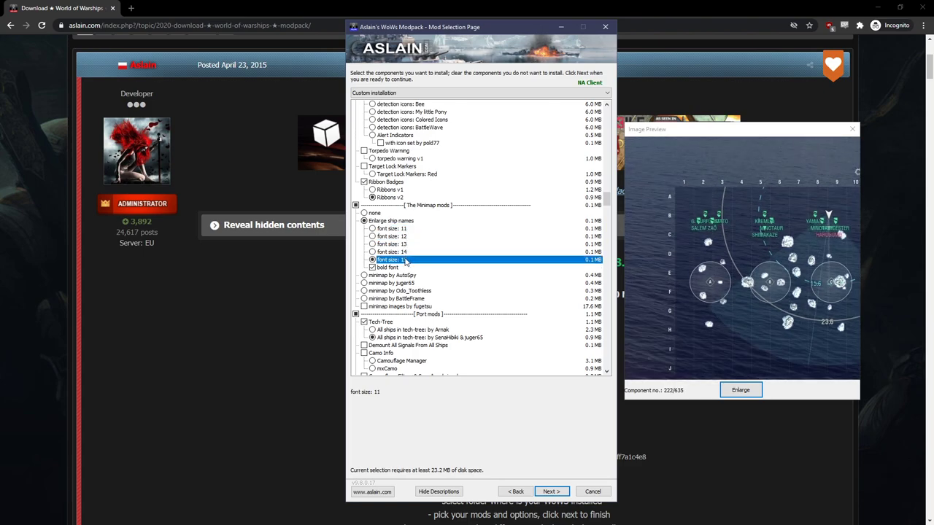
pyautogui.click(407, 252)
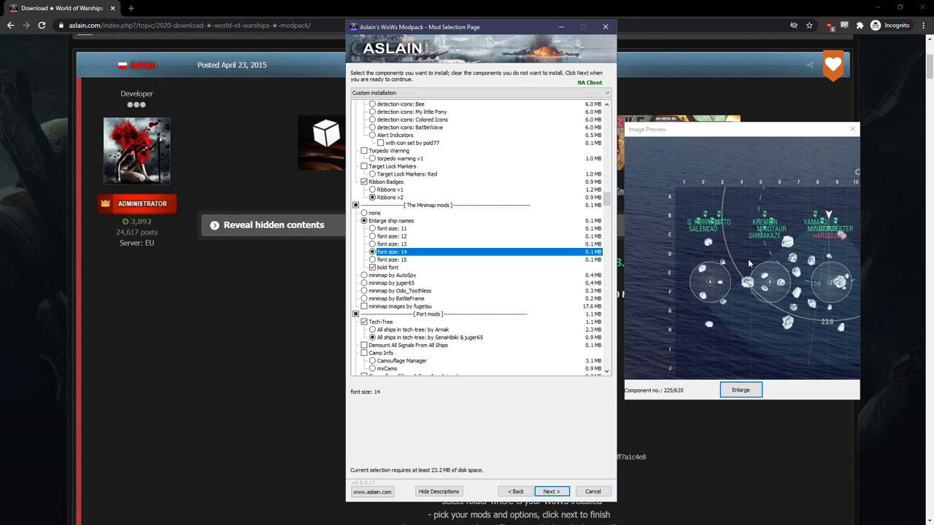
pyautogui.click(394, 268)
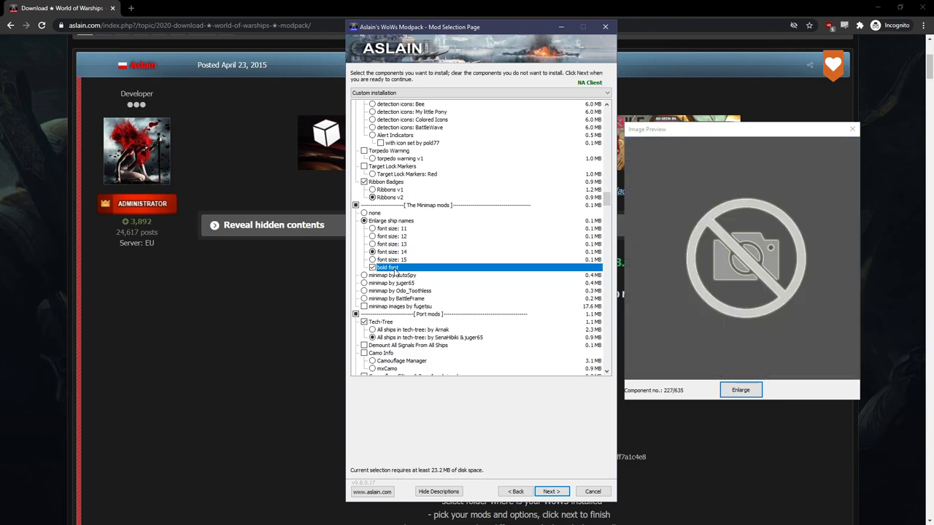
pyautogui.click(398, 254)
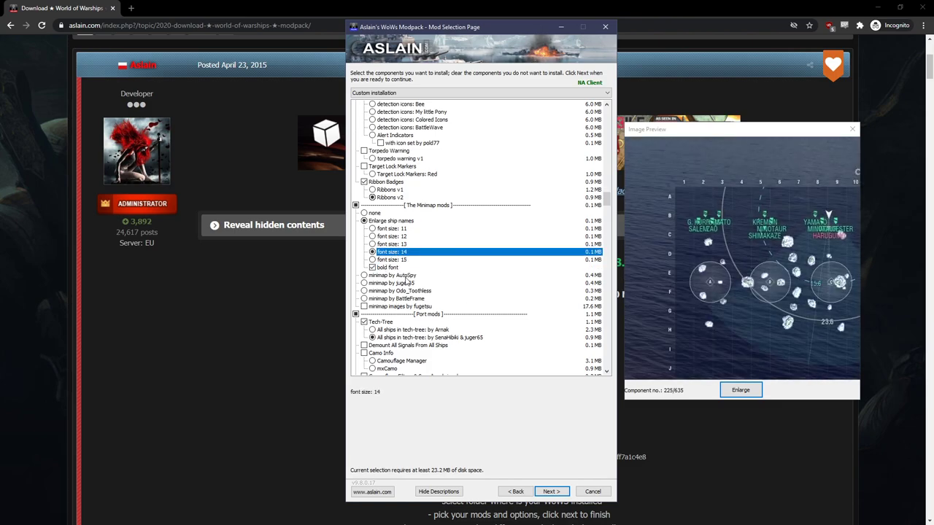
# Step: View the preview and description of the tech-tree mod by SenaHibiki & juger65 among the port mods
pyautogui.scroll(-7, 407, 282)
pyautogui.click(416, 182)
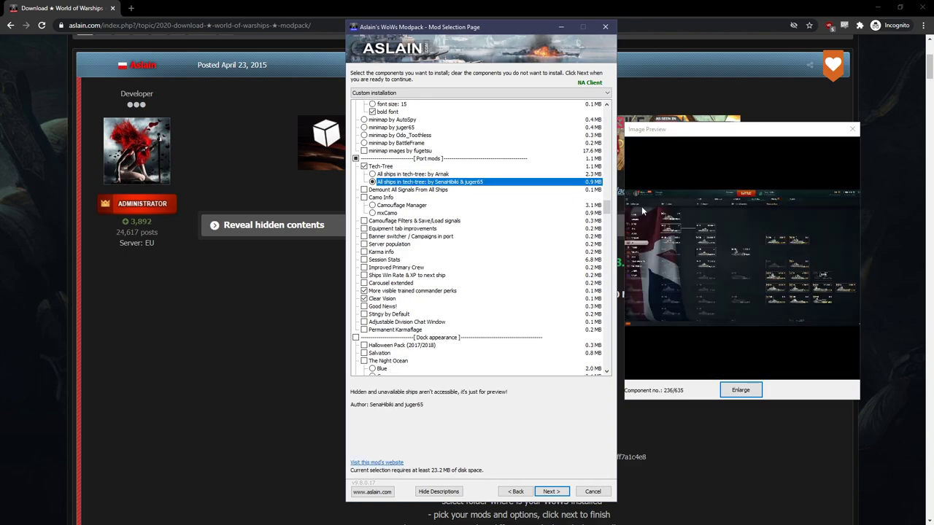
pyautogui.click(705, 270)
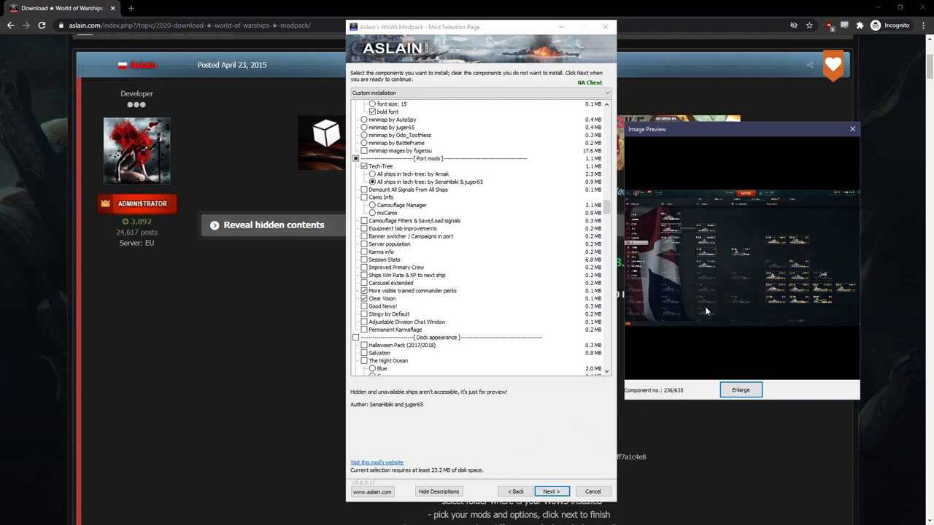
# Step: View the previews of More visible trained commander perks and Clear Vision, leaving both enabled
pyautogui.scroll(-3, 438, 255)
pyautogui.click(412, 212)
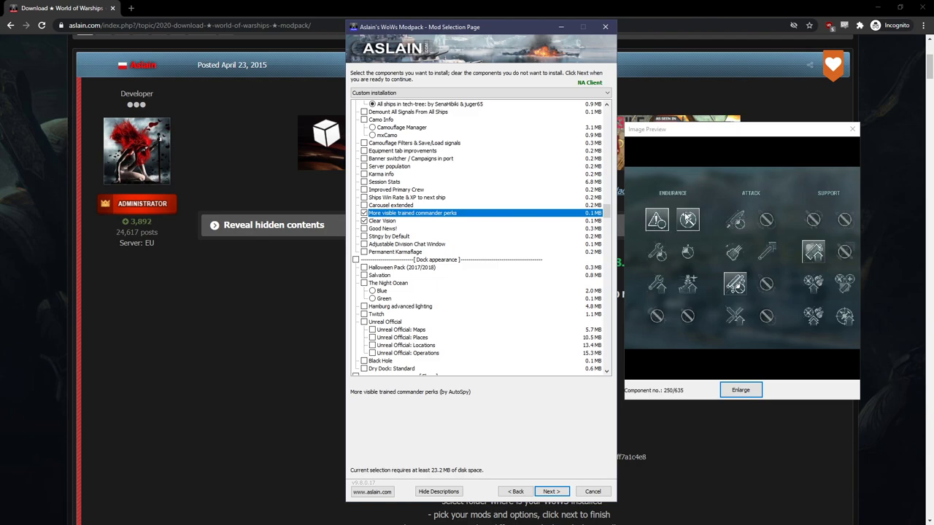
pyautogui.click(746, 310)
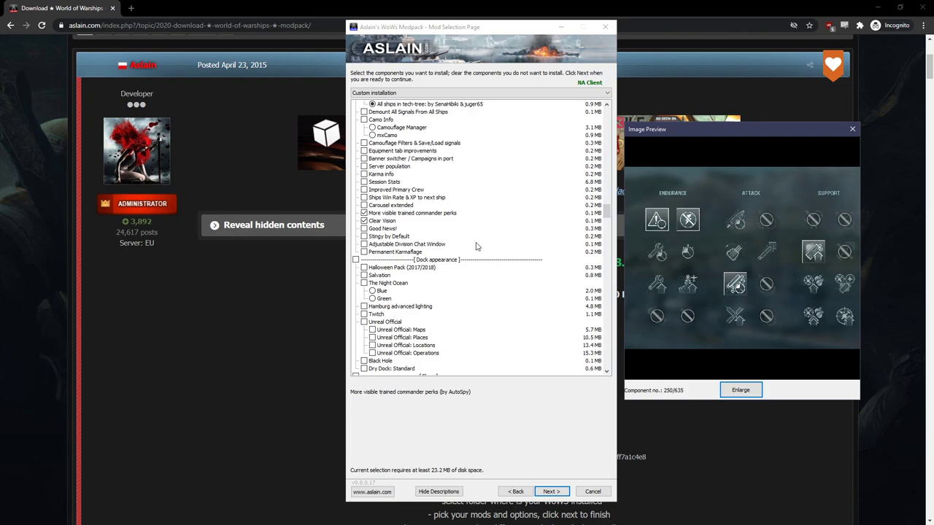
pyautogui.click(394, 221)
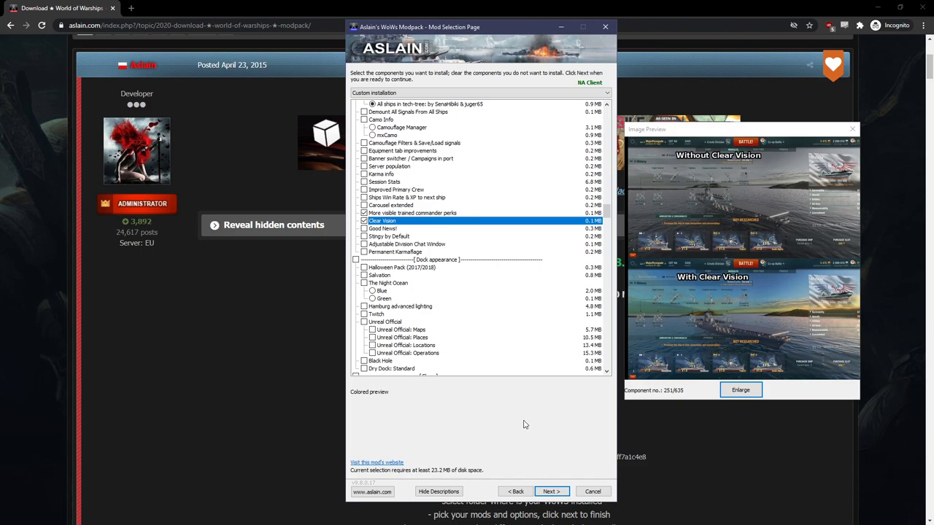
# Step: View the previews and description of the Alt Hud Navigator and its centered variant
pyautogui.scroll(-15, 476, 318)
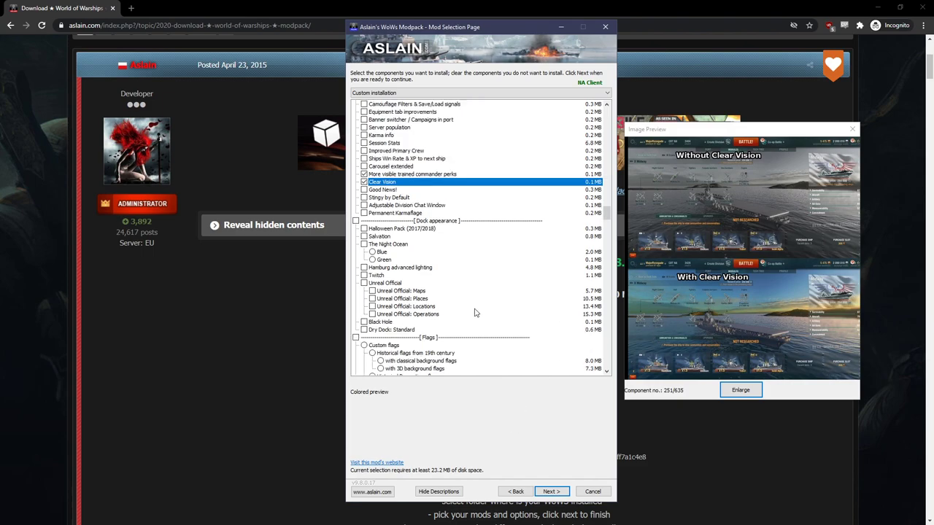
pyautogui.scroll(5, 501, 280)
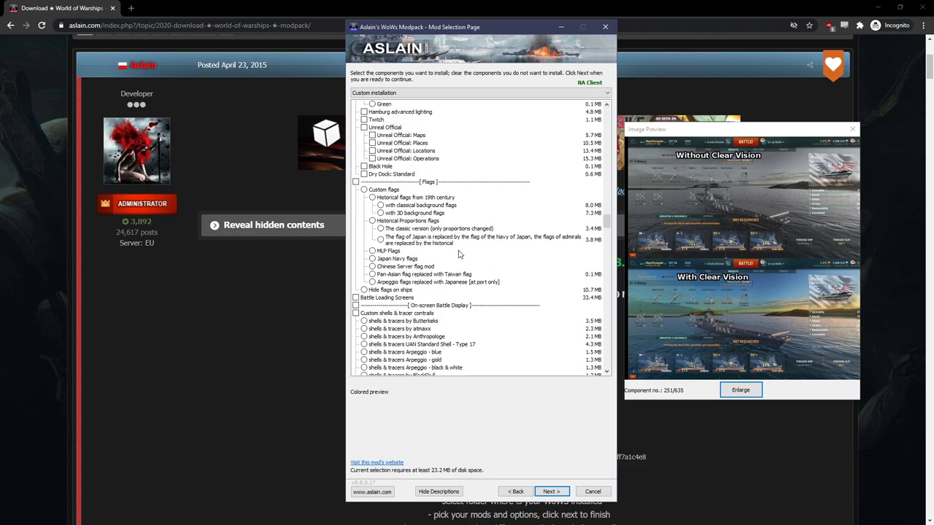
pyautogui.scroll(-10, 438, 211)
pyautogui.scroll(-10, 438, 211)
pyautogui.scroll(12, 408, 216)
pyautogui.scroll(-10, 425, 154)
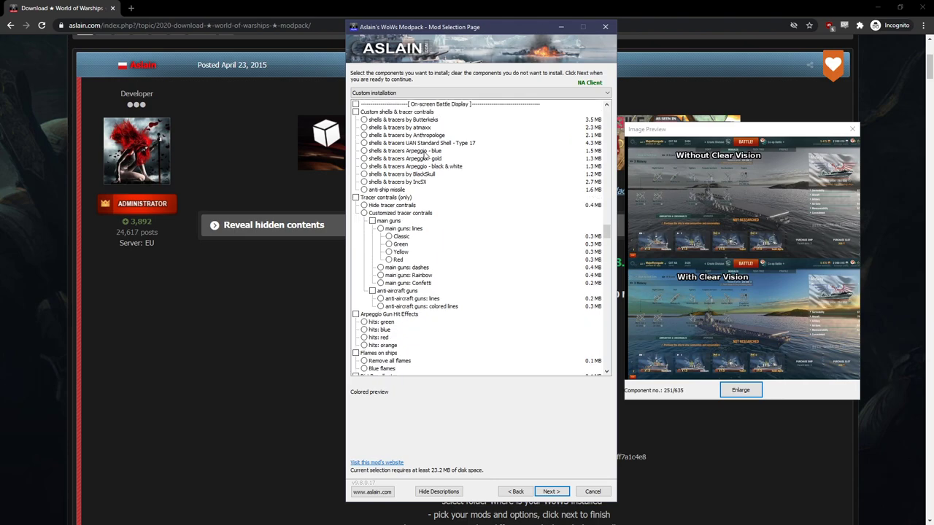
pyautogui.scroll(-8, 376, 187)
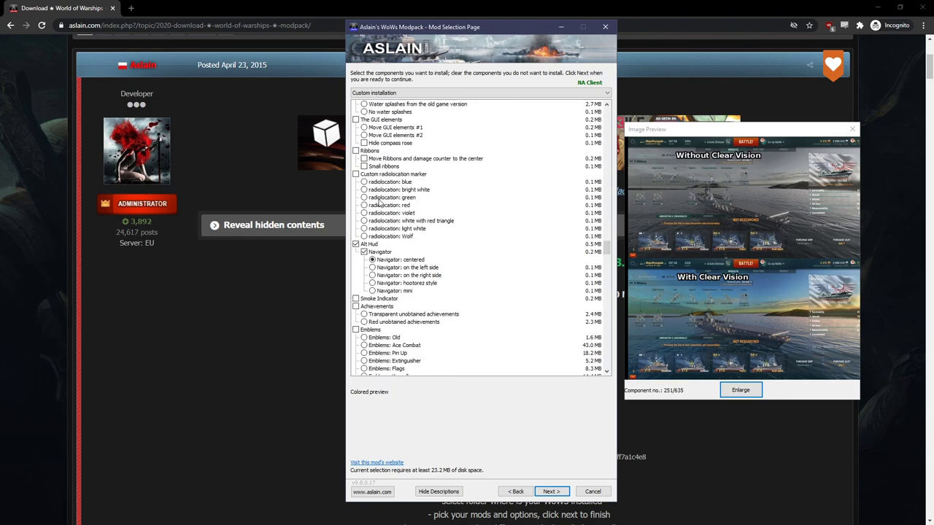
pyautogui.click(394, 183)
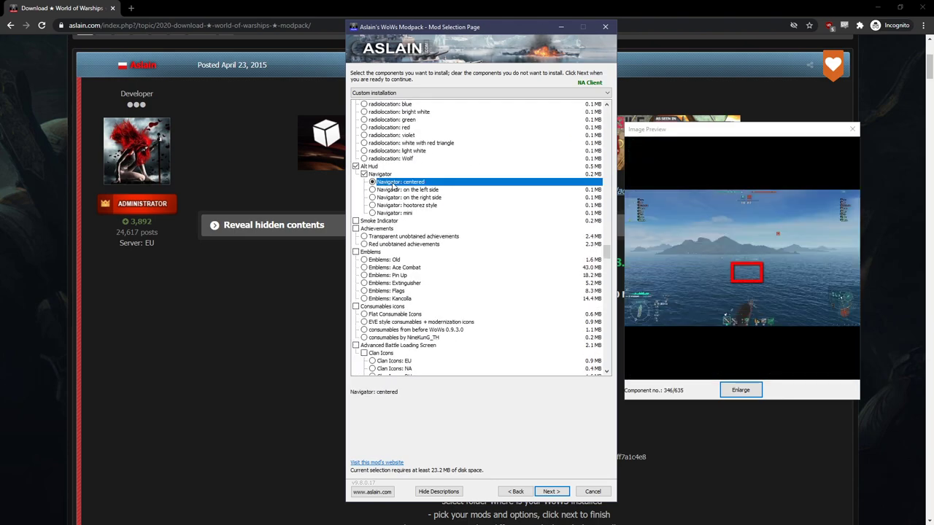
pyautogui.click(389, 176)
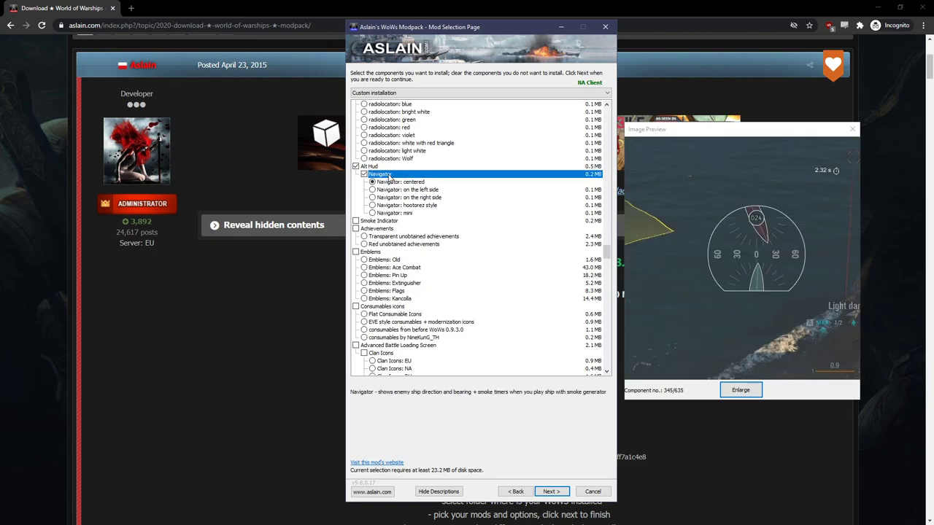
pyautogui.click(743, 232)
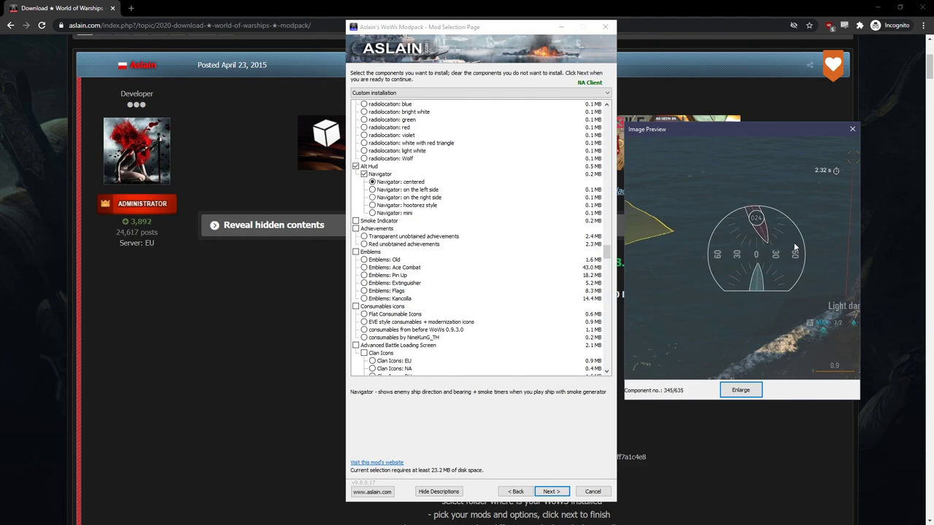
pyautogui.click(426, 183)
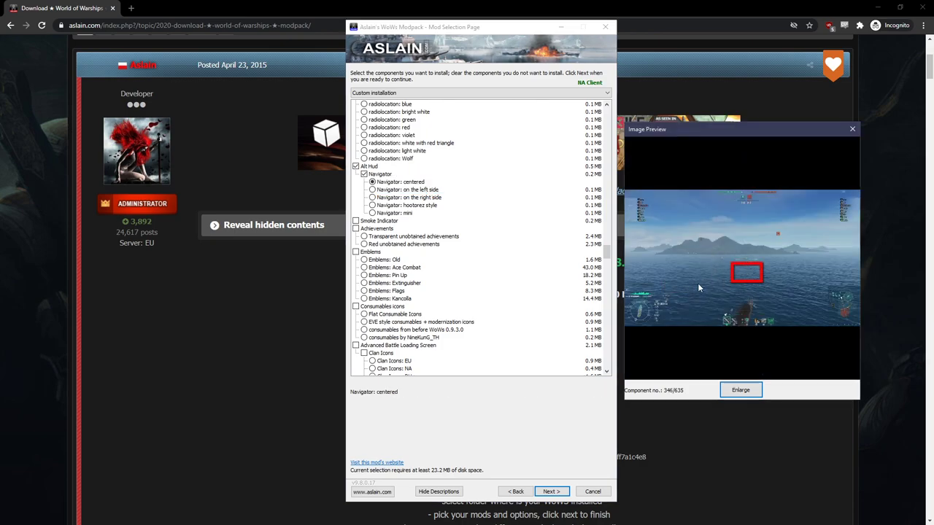
# Step: Compare the mini, right side, left side and hootorez style Navigator variants, leaving Navigator: centered selected
pyautogui.click(405, 211)
pyautogui.click(407, 197)
pyautogui.click(407, 190)
pyautogui.click(407, 206)
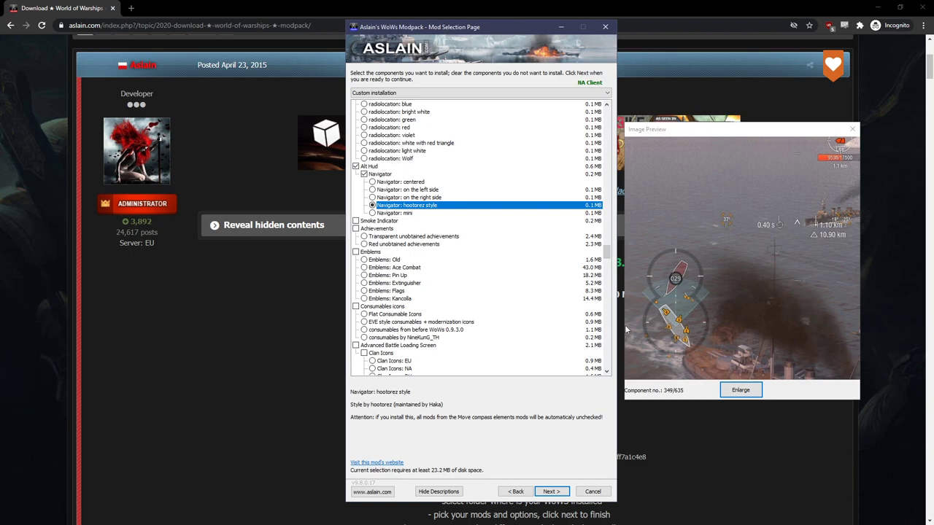
pyautogui.click(436, 183)
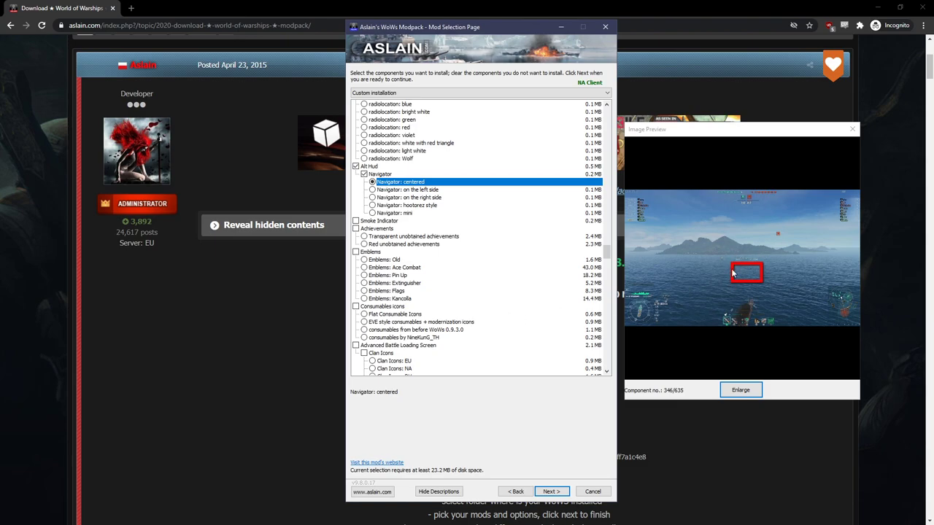
# Step: View the preview of Remove unwanted texts from the map view, leaving the mod enabled
pyautogui.scroll(-5, 540, 246)
pyautogui.scroll(-10, 482, 242)
pyautogui.scroll(5, 489, 244)
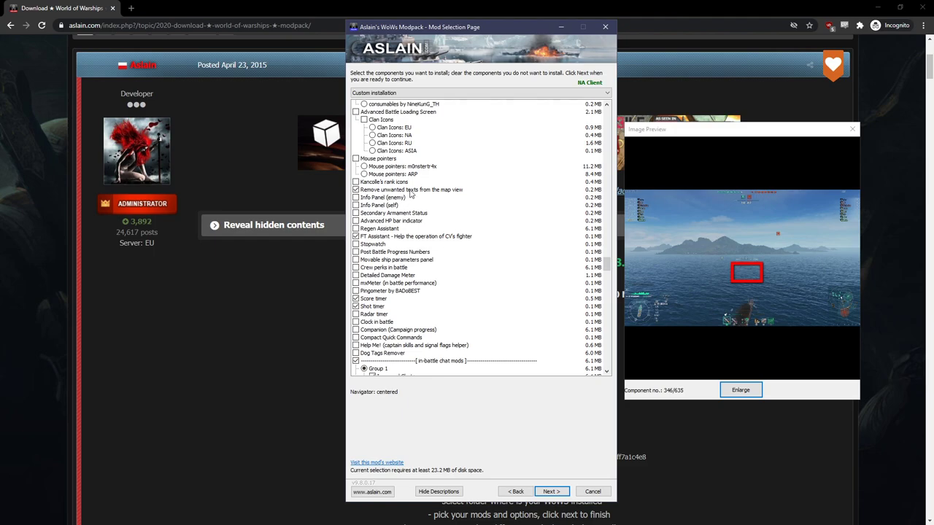
pyautogui.click(410, 191)
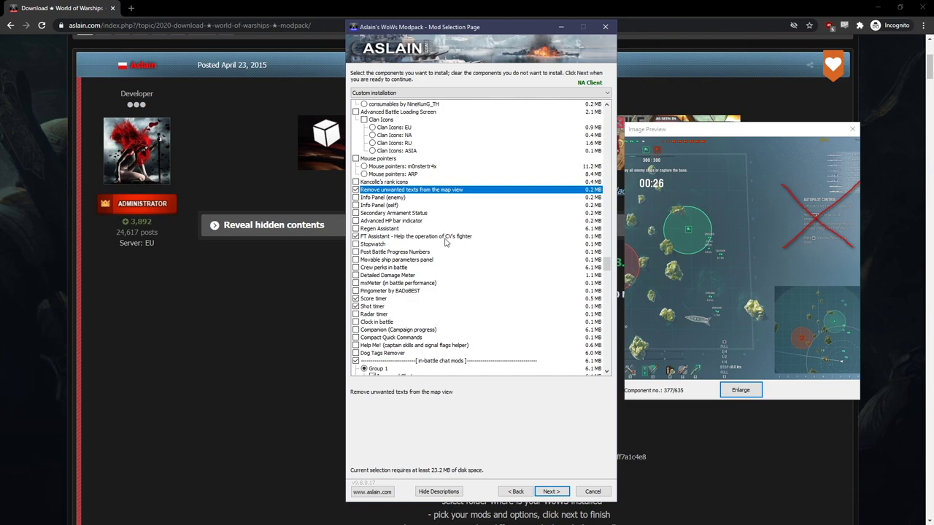
# Step: Examine the preview and description of FT Assistant for CV fighters, leaving the mod enabled
pyautogui.click(395, 239)
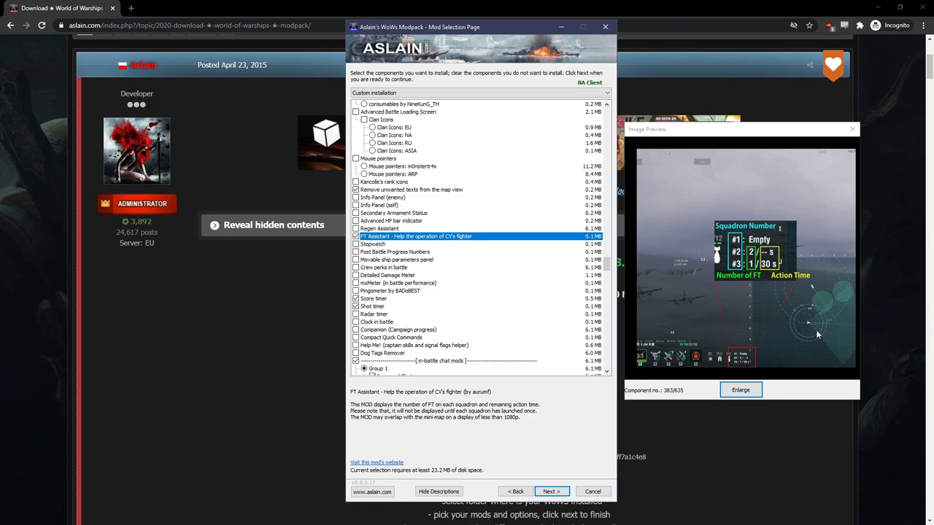
pyautogui.click(765, 300)
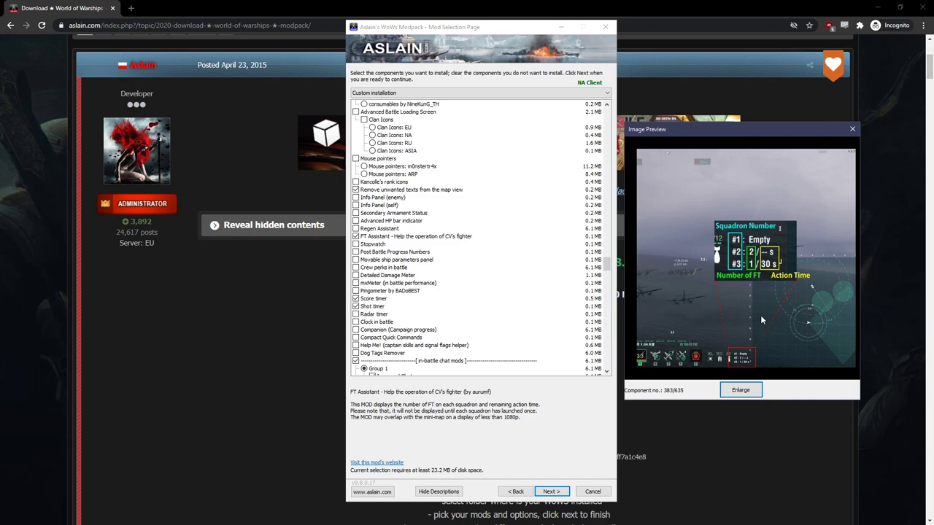
pyautogui.click(596, 458)
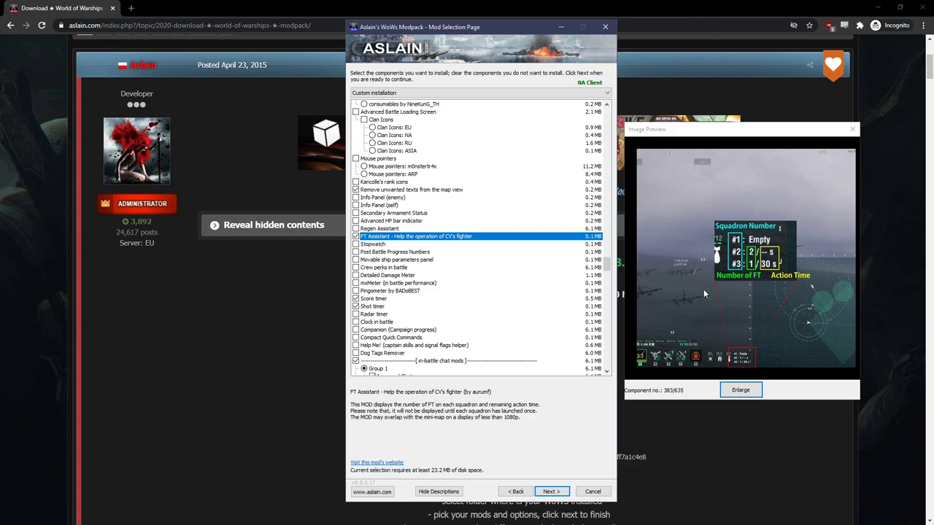
pyautogui.click(723, 281)
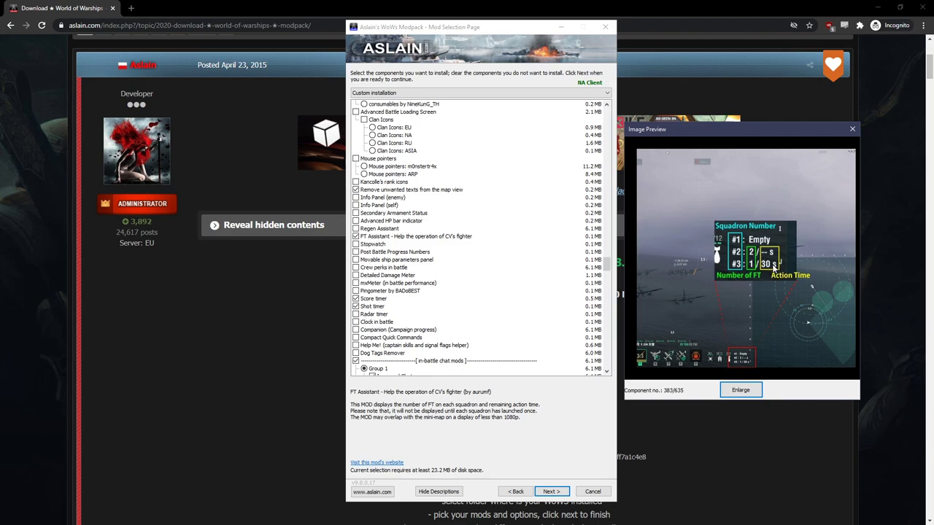
pyautogui.click(586, 413)
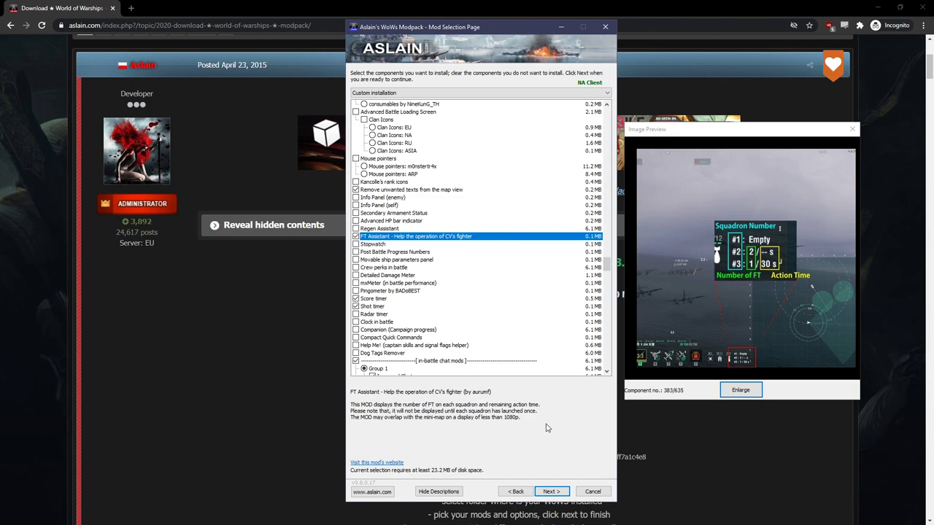
# Step: View the previews of Score timer, Shot timer and Radar timer, leaving Score timer and Shot timer enabled and Radar timer disabled
pyautogui.click(785, 307)
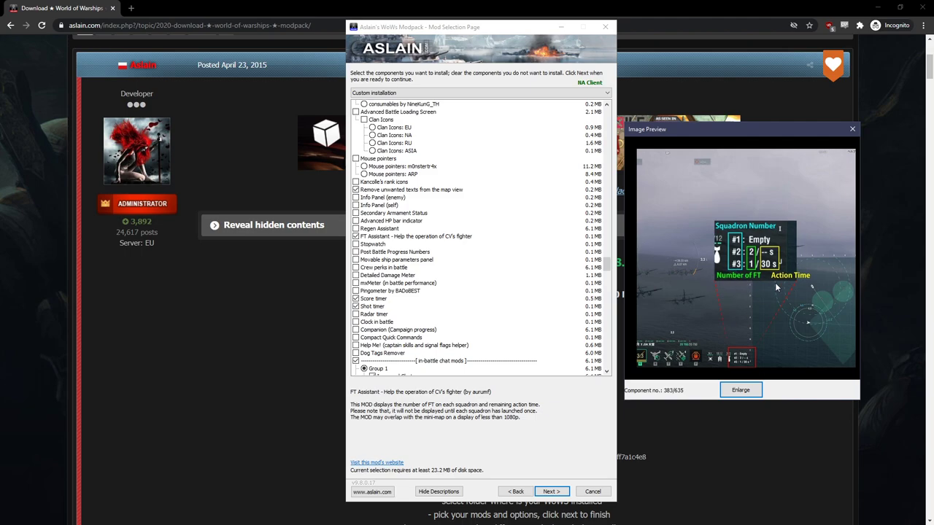
pyautogui.scroll(-2, 431, 238)
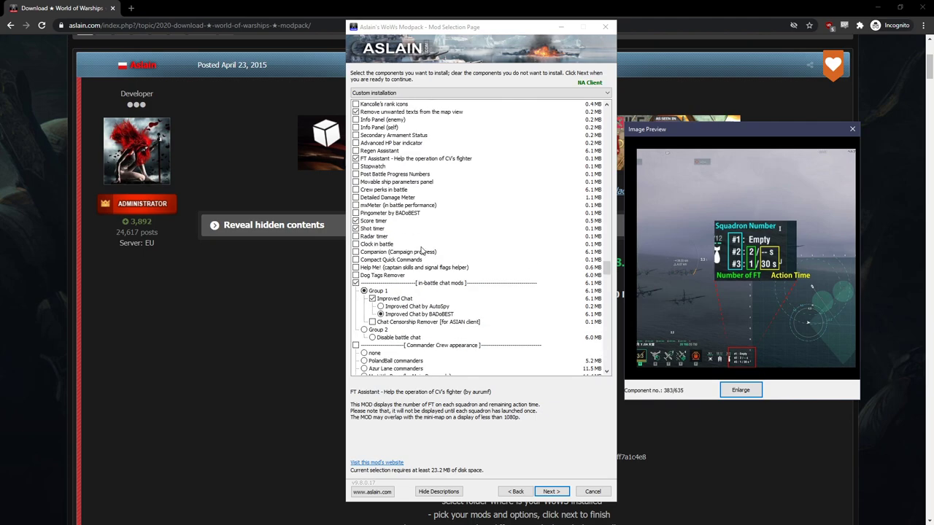
pyautogui.click(387, 222)
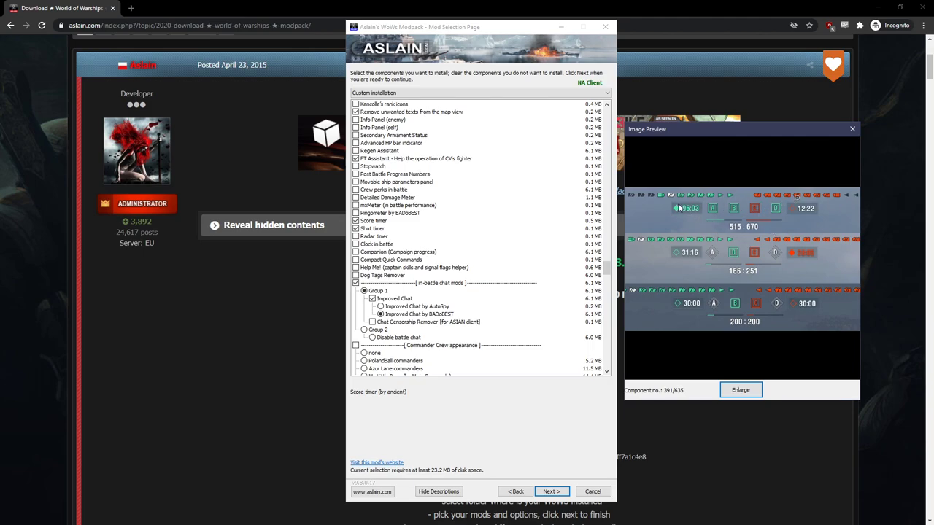
pyautogui.click(387, 231)
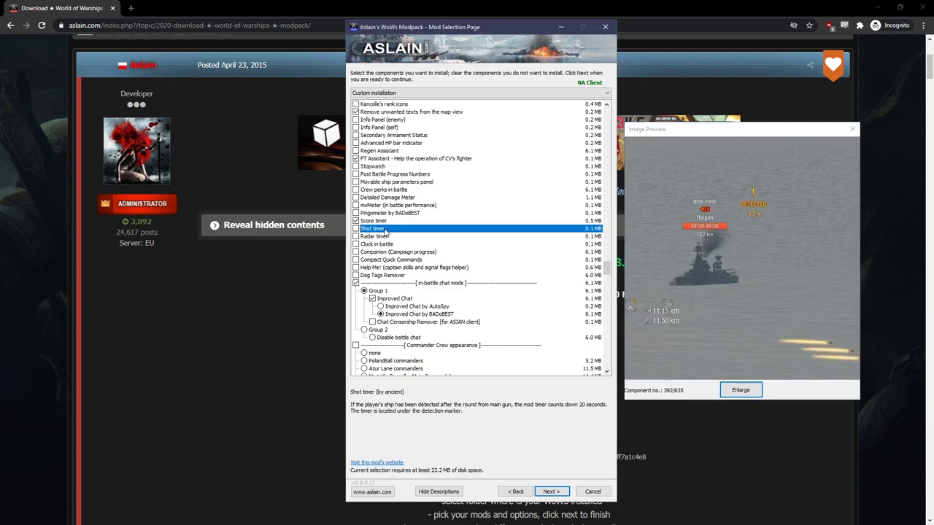
pyautogui.click(727, 266)
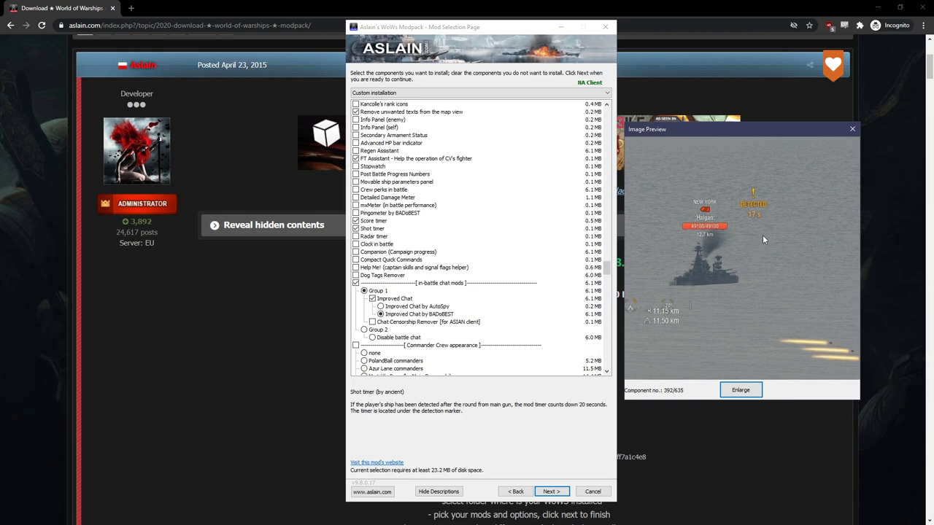
pyautogui.click(390, 238)
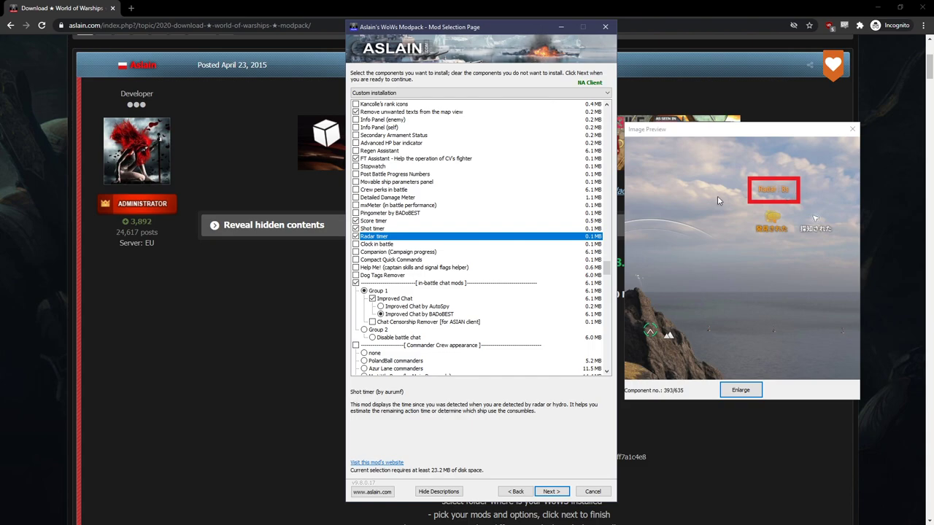
pyautogui.click(398, 237)
# Step: Compare the Improved Chat variants by AutoSpy and BADoBEST, leaving Improved Chat by BADoBEST selected
pyautogui.scroll(-2, 465, 246)
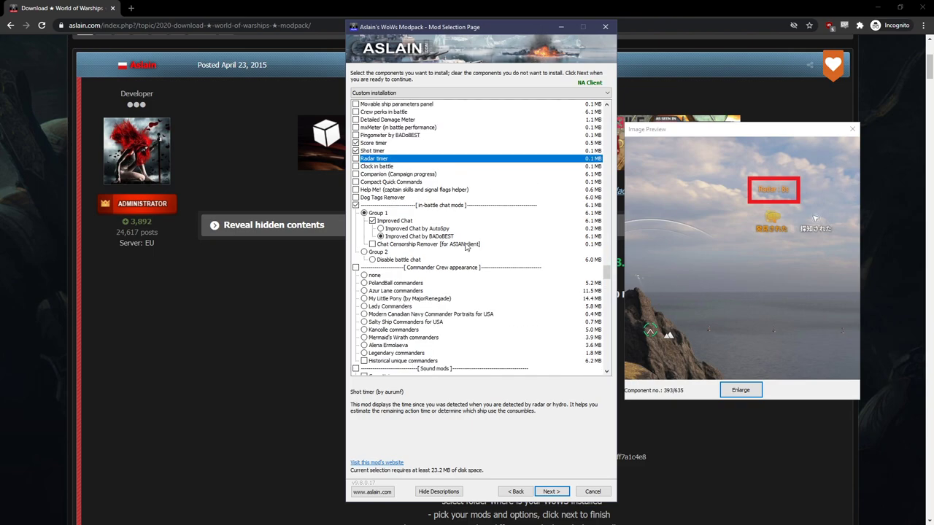
pyautogui.click(400, 236)
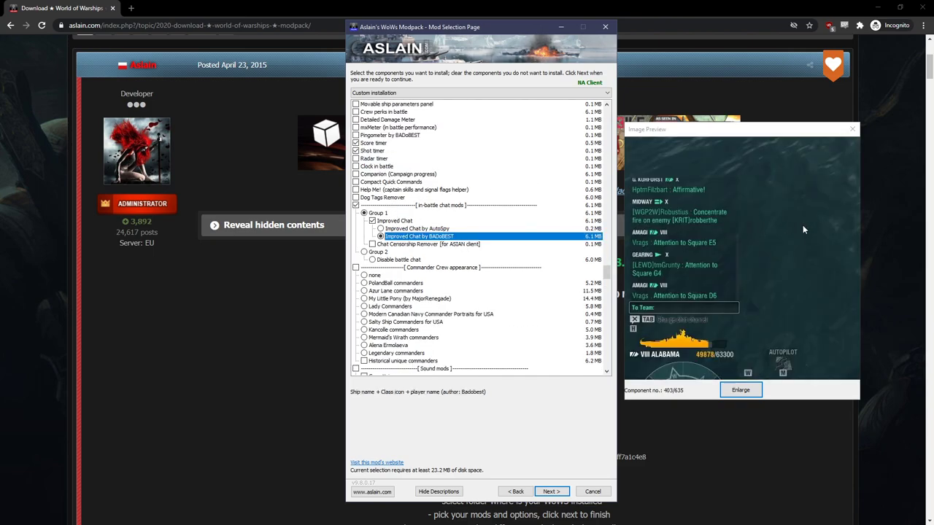
pyautogui.click(434, 229)
pyautogui.click(434, 236)
pyautogui.click(425, 229)
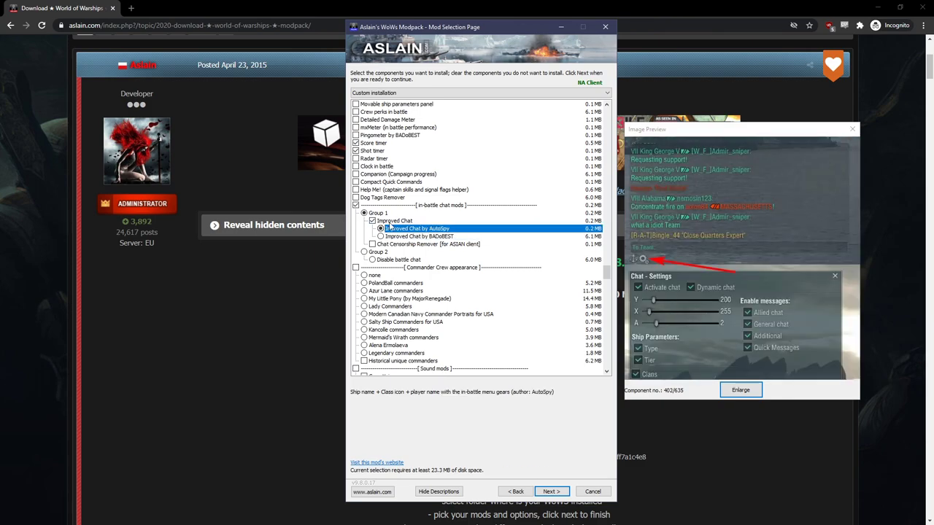
pyautogui.click(432, 238)
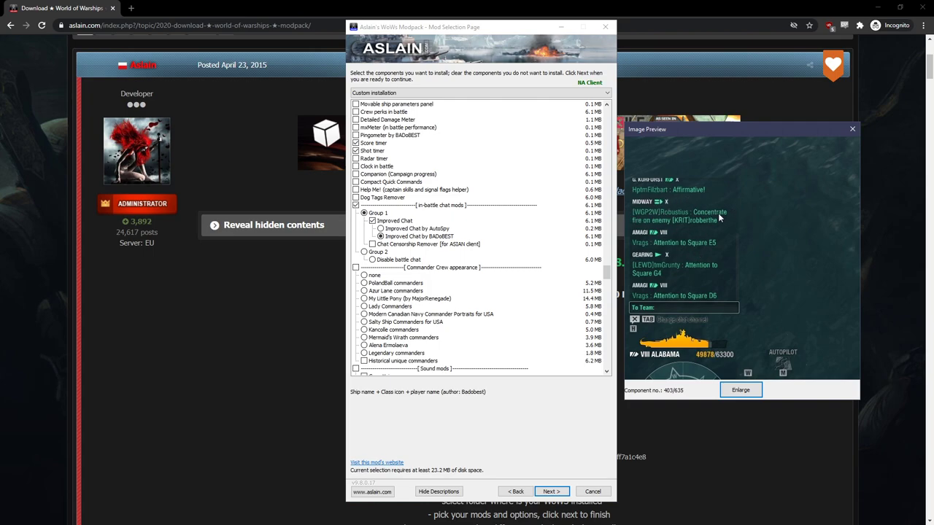
pyautogui.click(441, 229)
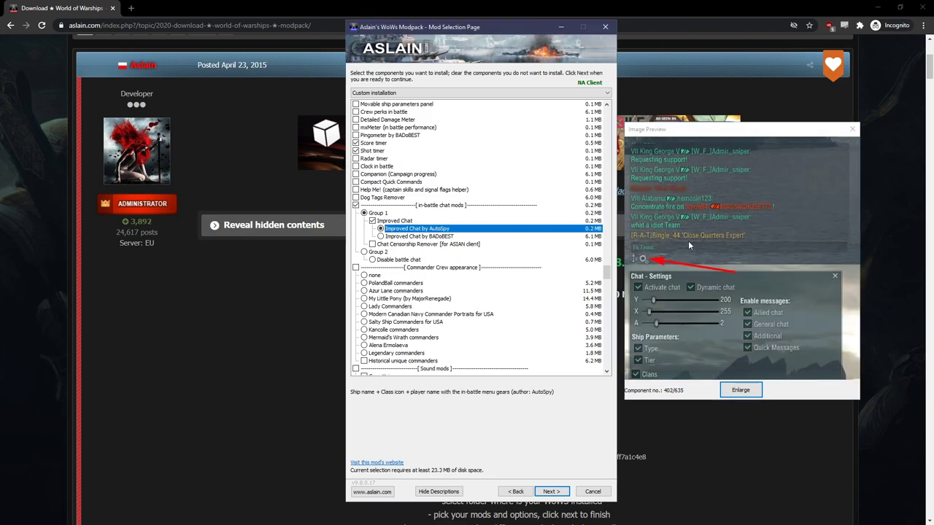
pyautogui.click(426, 237)
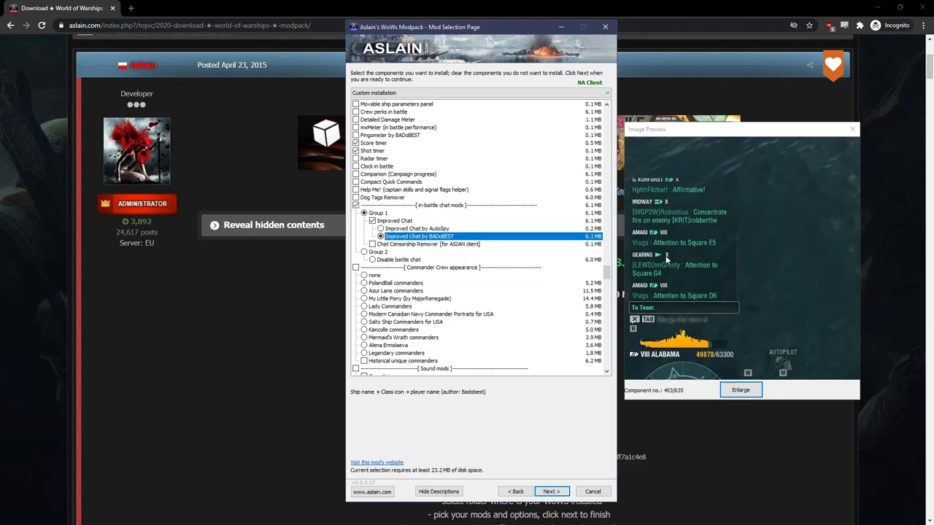
# Step: Go past the sound, skin and text mods to the map environment mods and view the preview of Minimal waves
pyautogui.scroll(-15, 514, 292)
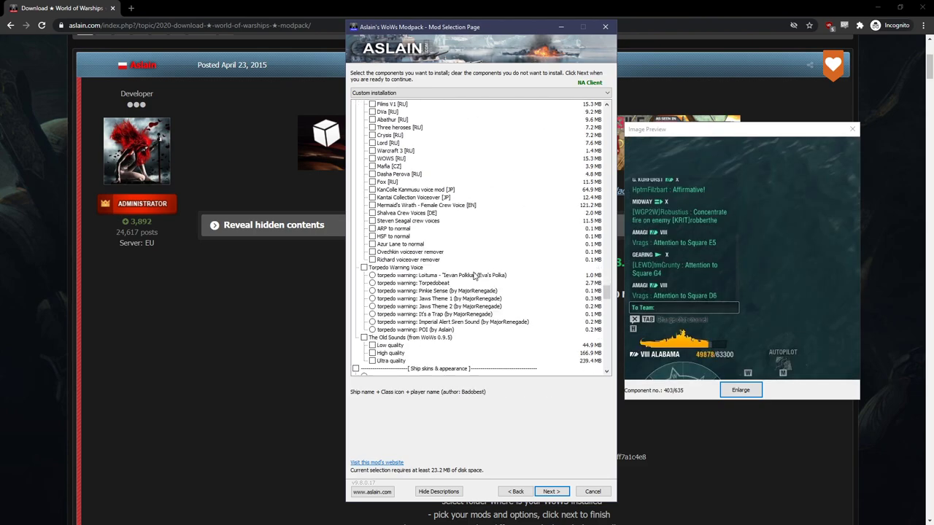
pyautogui.scroll(-8, 470, 266)
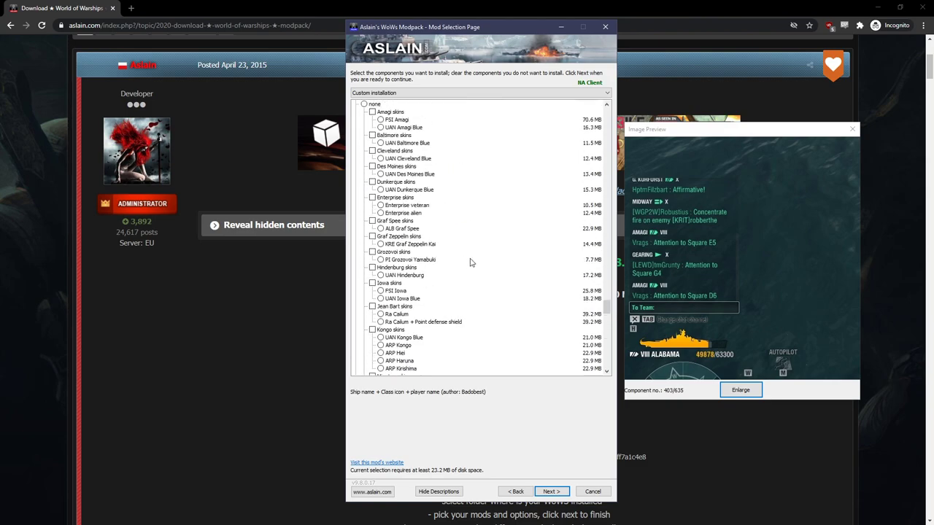
pyautogui.scroll(-10, 433, 258)
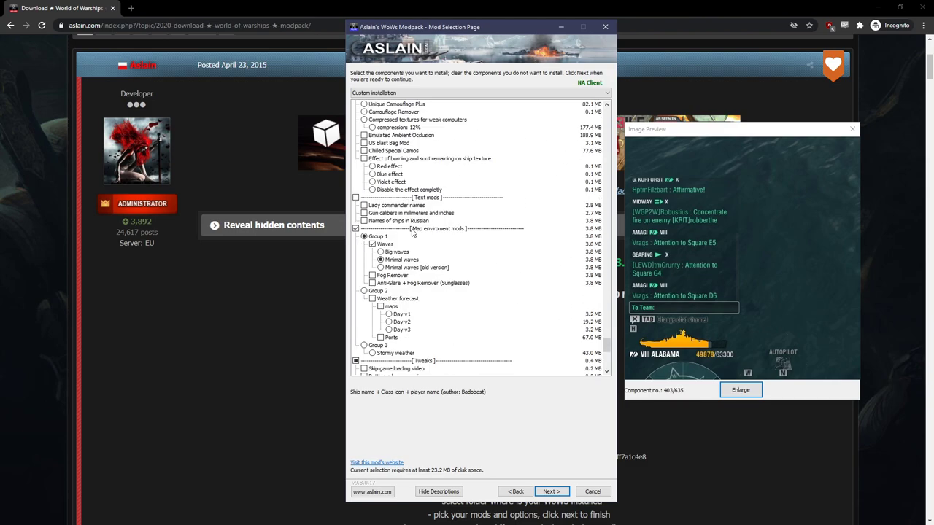
pyautogui.scroll(-5, 497, 209)
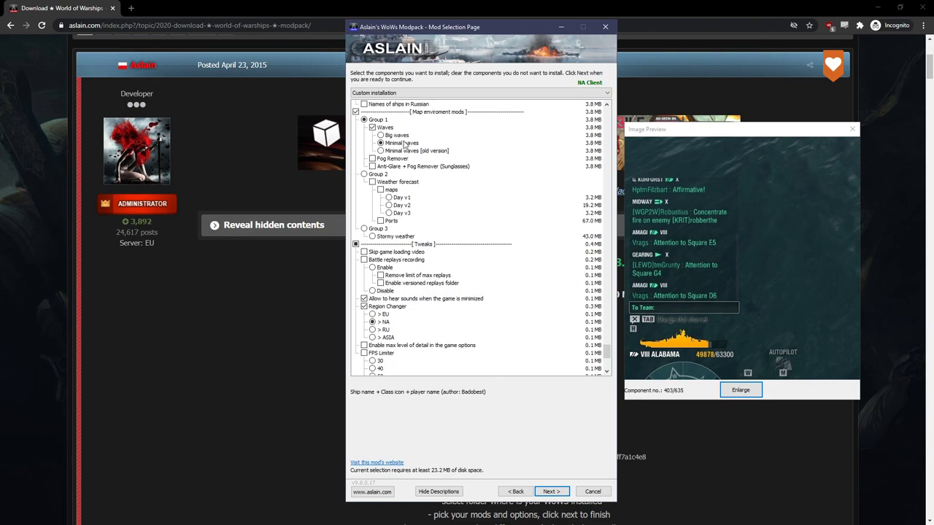
pyautogui.click(401, 143)
pyautogui.click(688, 225)
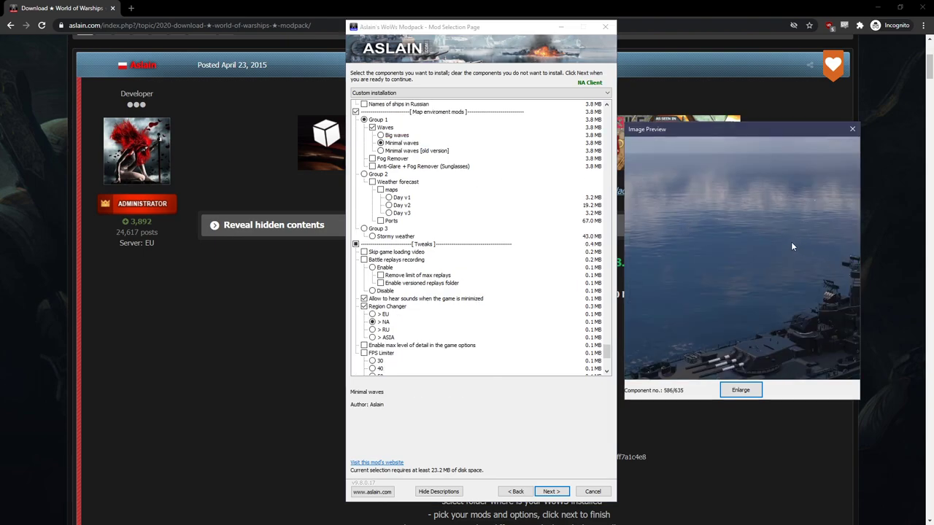
pyautogui.click(419, 144)
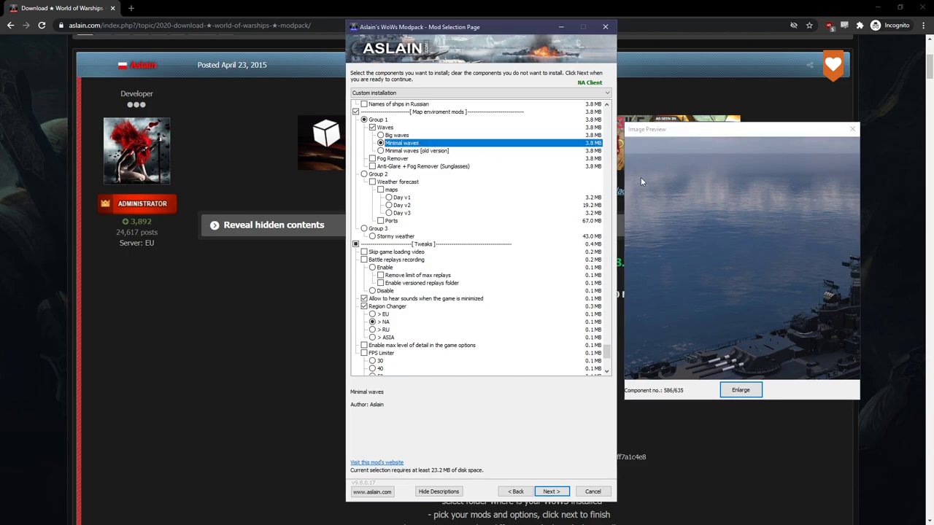
pyautogui.click(758, 215)
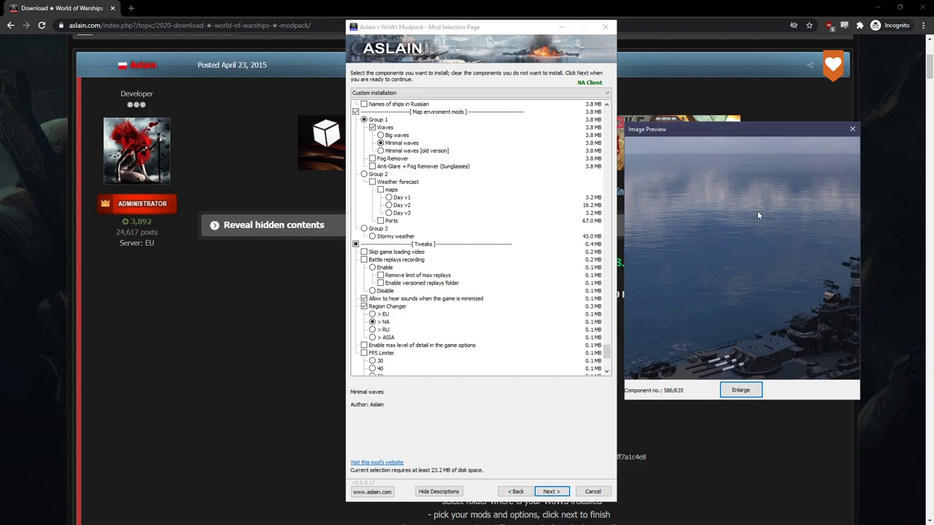
# Step: Compare the previews of Big waves and Minimal waves [old version], leaving Minimal waves selected
pyautogui.click(403, 135)
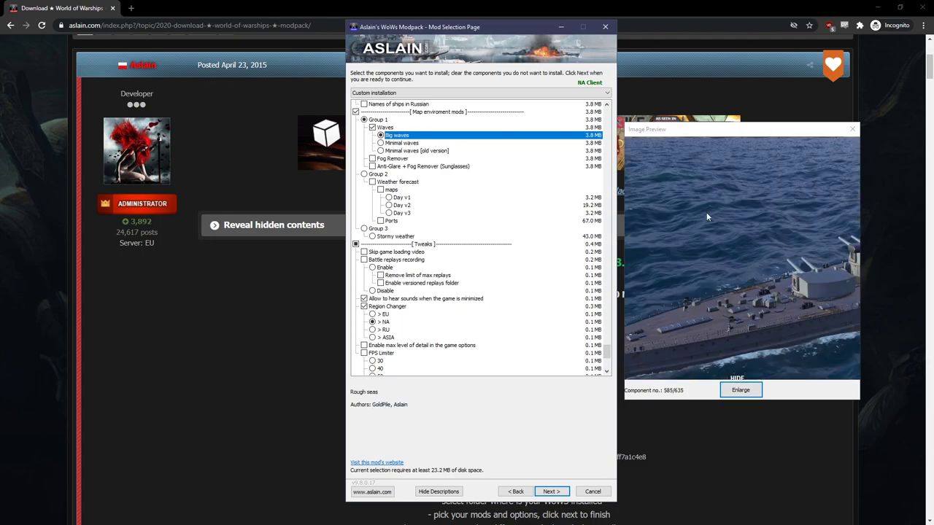
pyautogui.click(438, 146)
pyautogui.click(424, 160)
pyautogui.click(438, 152)
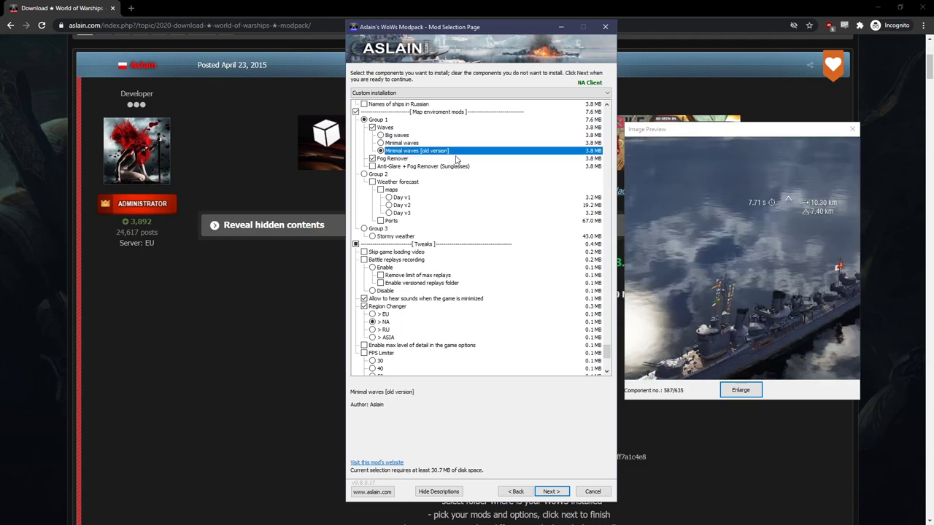
pyautogui.click(400, 144)
# Step: Examine the Fog Remover preview alongside the Minimal waves one, leaving Fog Remover disabled
pyautogui.click(385, 158)
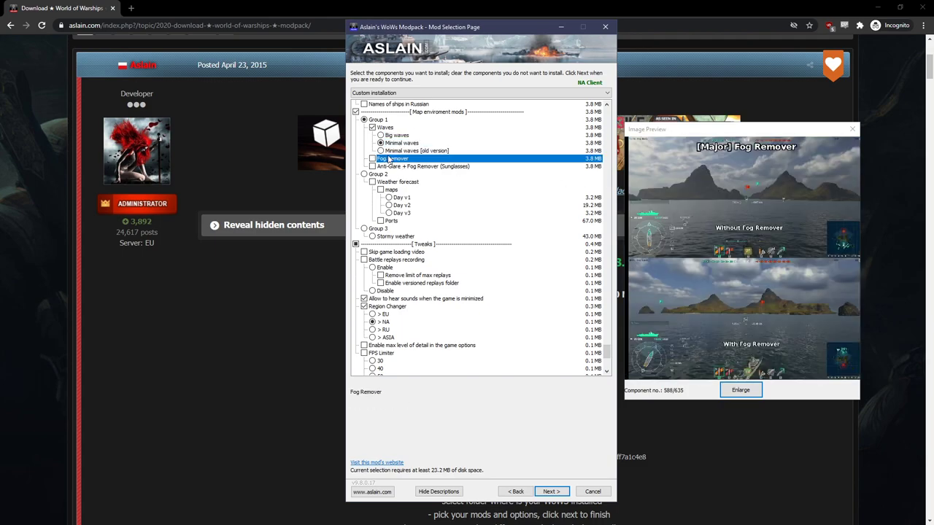
pyautogui.click(416, 146)
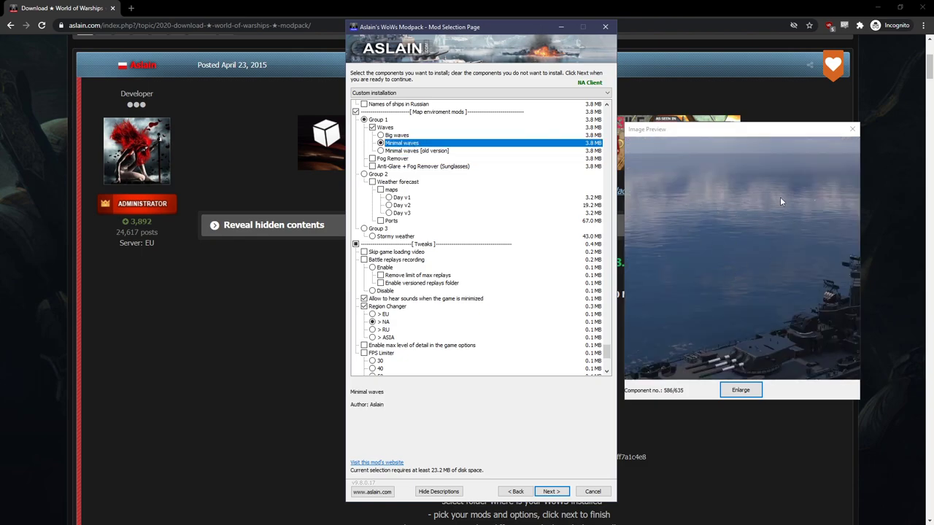
pyautogui.click(400, 160)
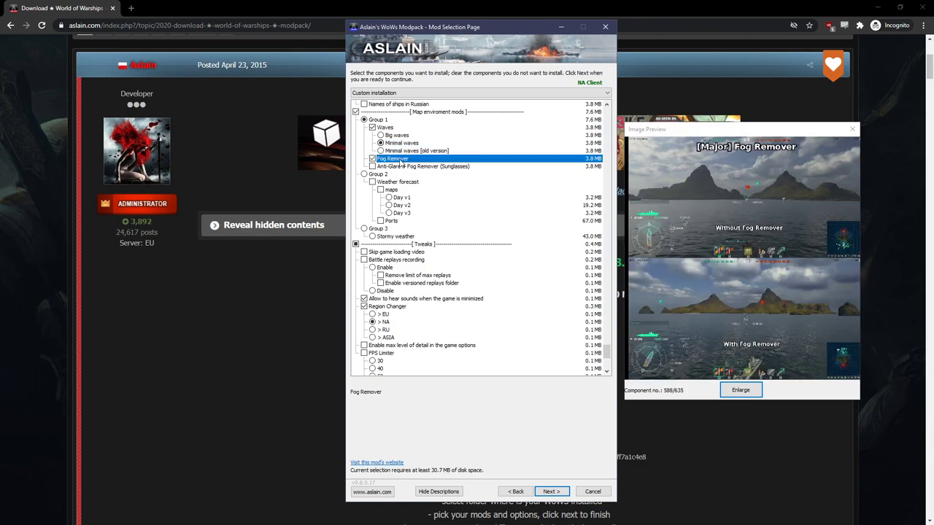
pyautogui.click(391, 159)
# Step: Review the tweak that allows hearing sounds when the game is minimized, leaving it enabled
pyautogui.scroll(-3, 431, 211)
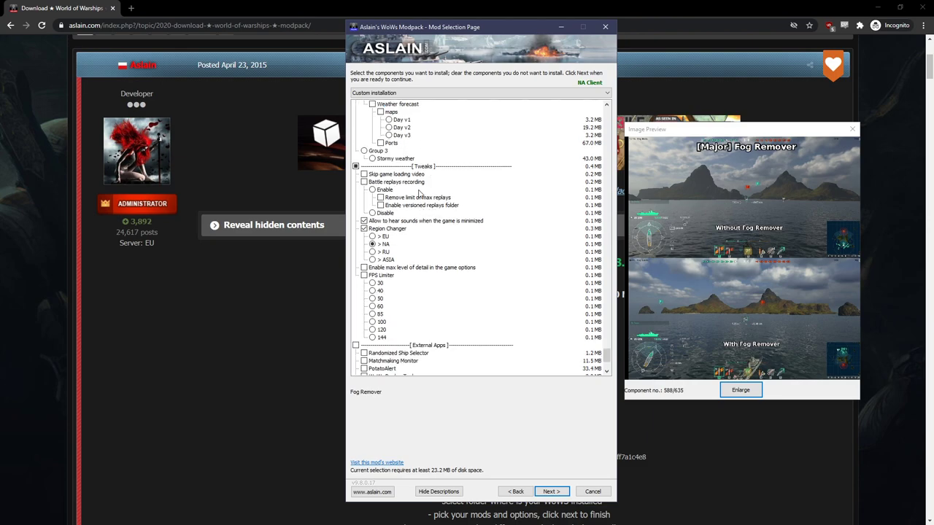
pyautogui.scroll(-2, 420, 193)
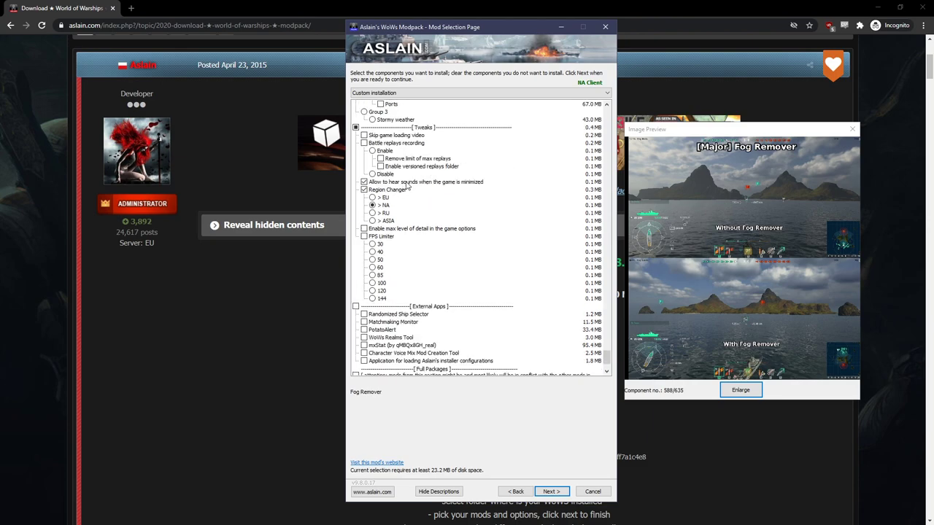
pyautogui.click(407, 183)
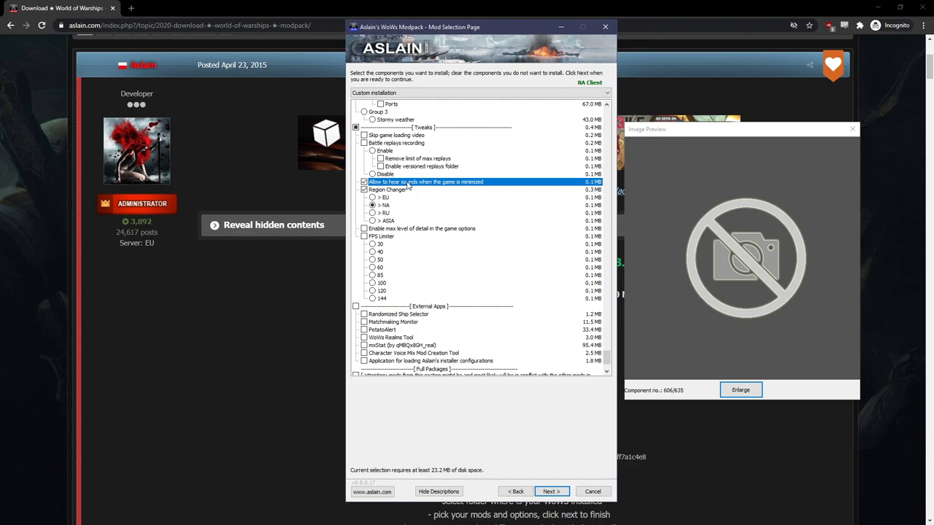
pyautogui.click(753, 235)
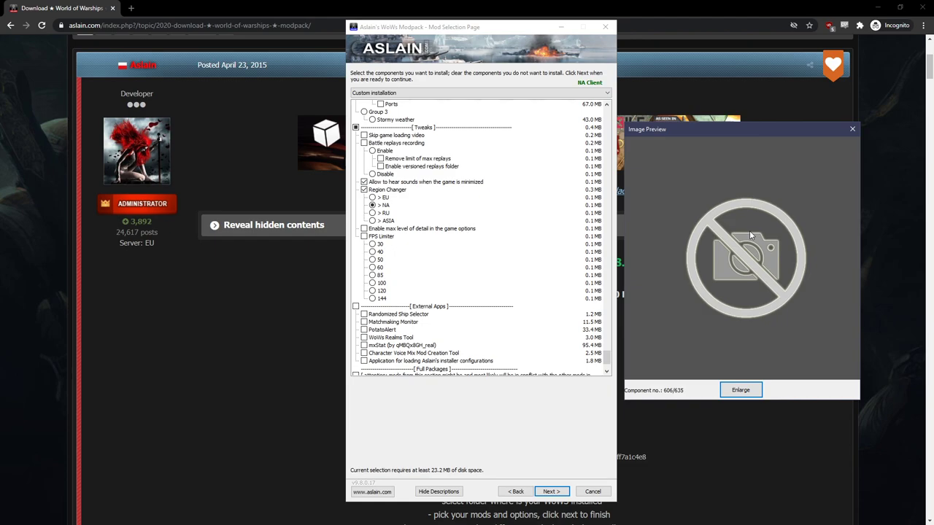
pyautogui.click(572, 413)
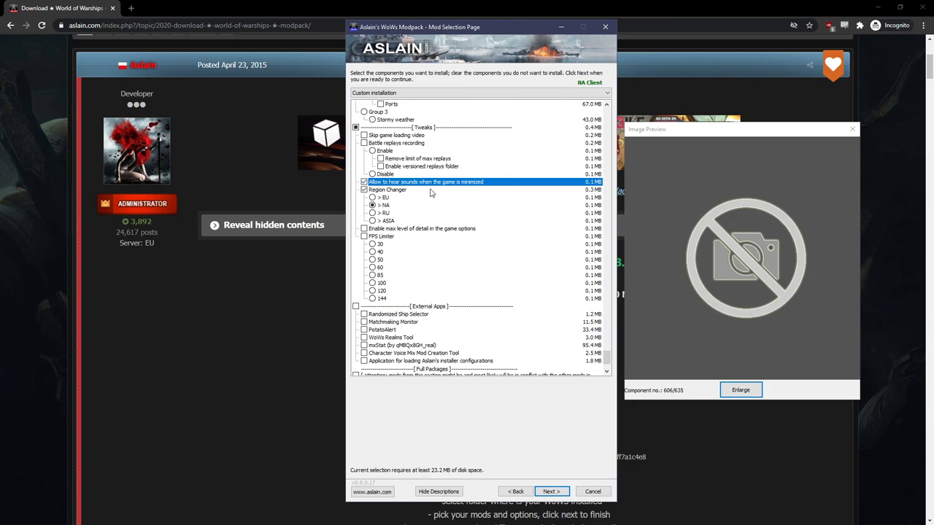
# Step: View the preview and description of Region Changer and its EU and NA options, leaving it enabled with NA selected
pyautogui.click(385, 206)
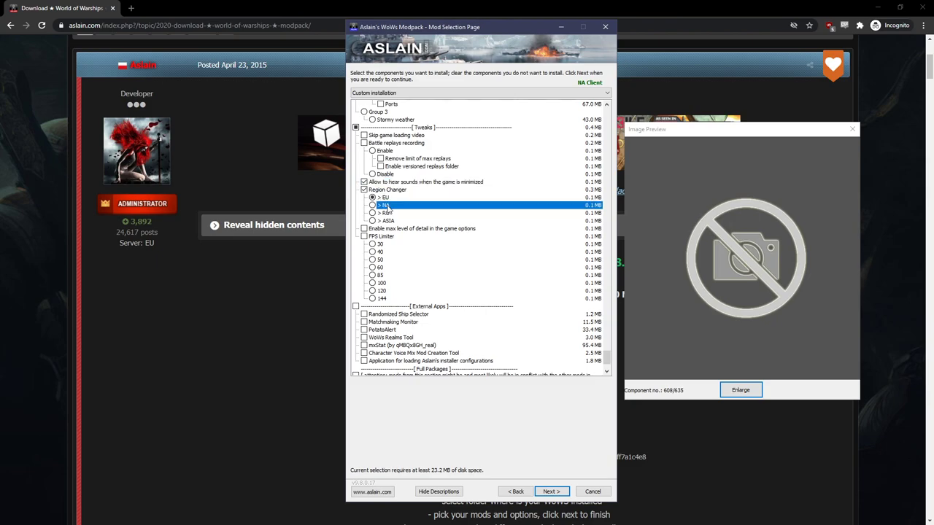
pyautogui.click(390, 198)
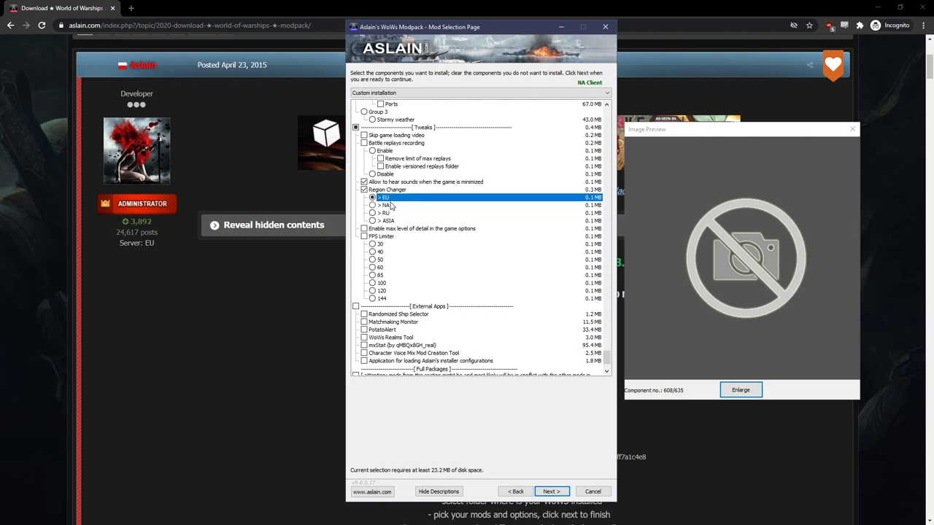
pyautogui.click(391, 206)
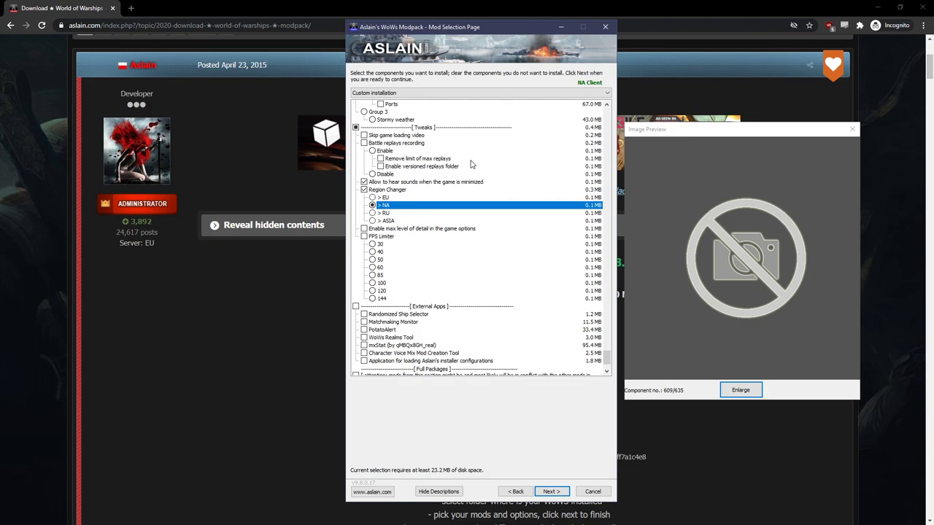
pyautogui.click(387, 191)
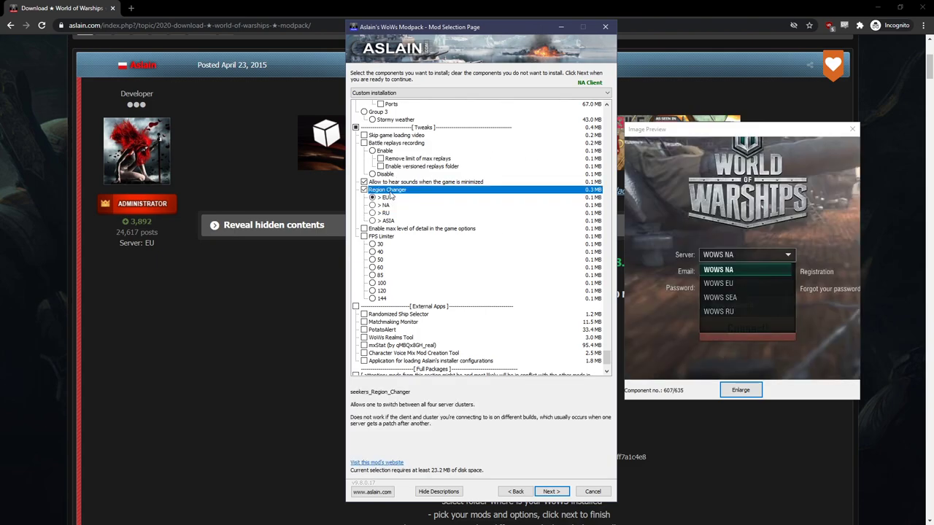
pyautogui.click(716, 287)
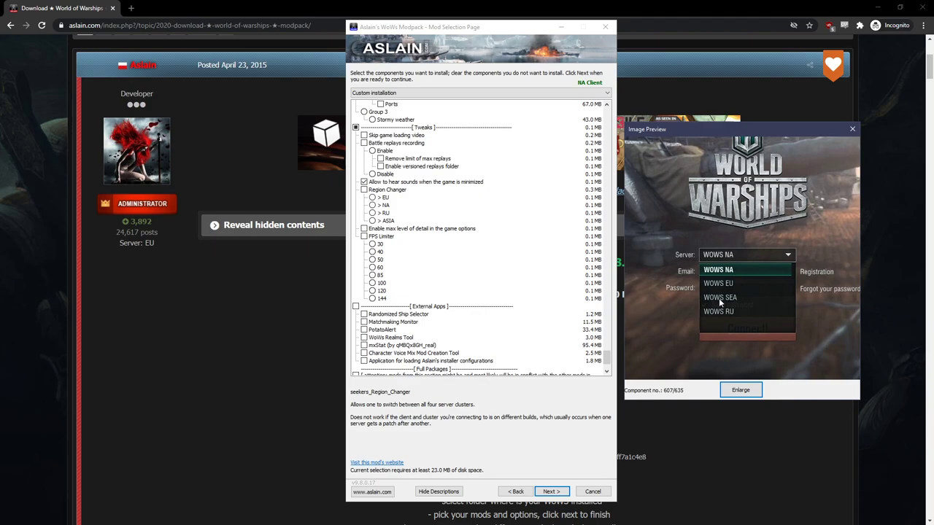
pyautogui.click(395, 206)
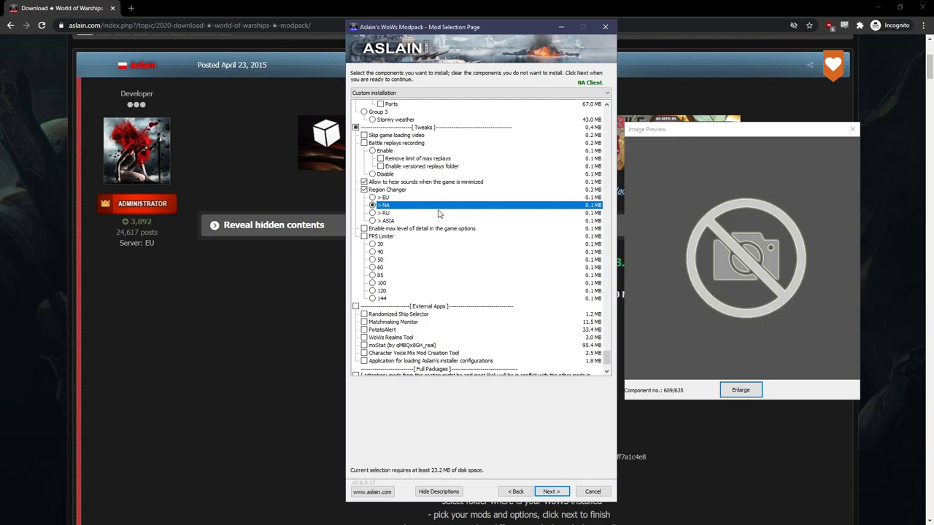
# Step: Review the FPS Limiter options from 85 to 144, leaving FPS Limiter disabled
pyautogui.scroll(-2, 439, 213)
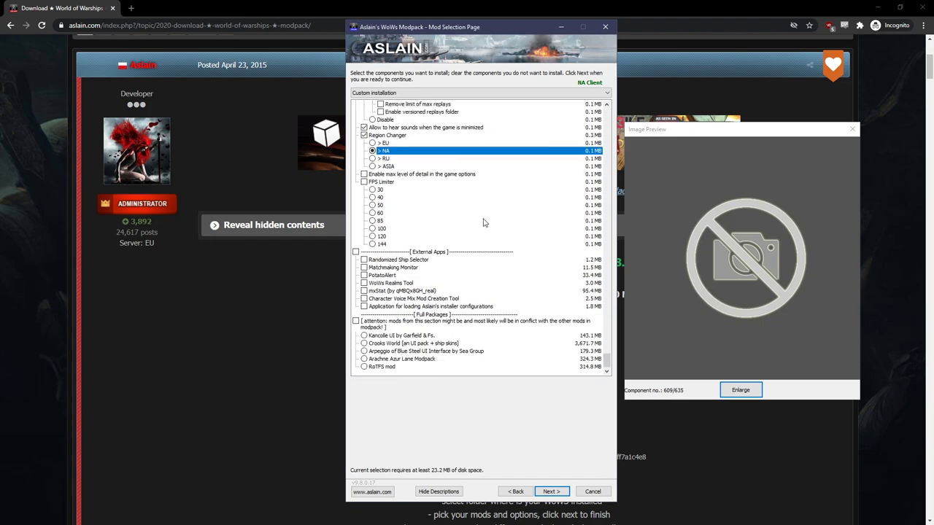
pyautogui.click(392, 222)
pyautogui.press('Down')
pyautogui.press('Down')
pyautogui.press('Down')
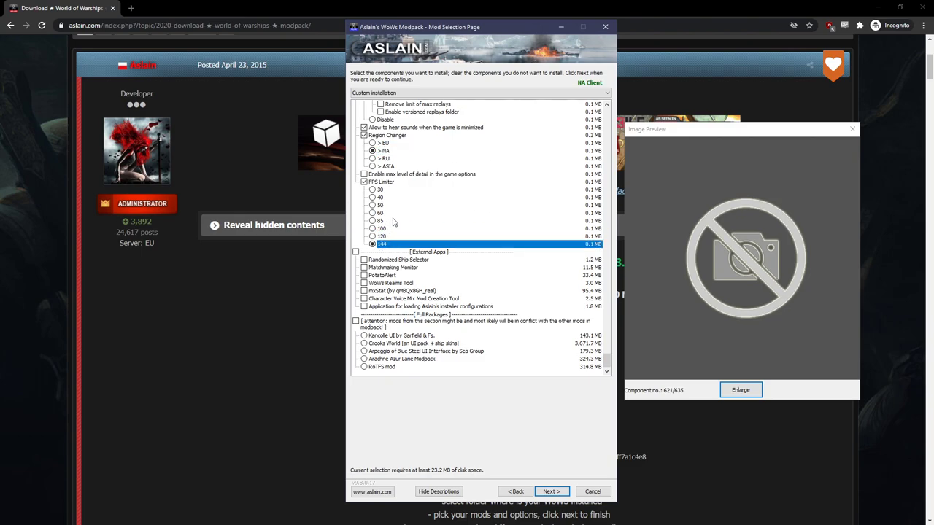
pyautogui.click(393, 221)
pyautogui.click(380, 181)
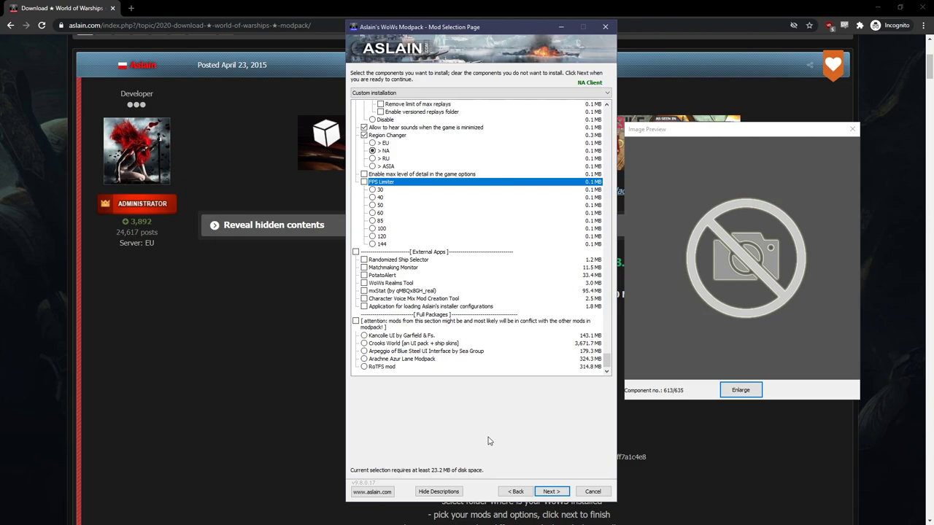
# Step: Preview the Full Packages mods from Kancolle UI by Garfield & Fs. to RoTFS mod, leaving the whole section unselected
pyautogui.click(432, 345)
pyautogui.press('Down')
pyautogui.press('Down')
pyautogui.press('Down')
pyautogui.press('Up')
pyautogui.press('Up')
pyautogui.press('Up')
pyautogui.press('Up')
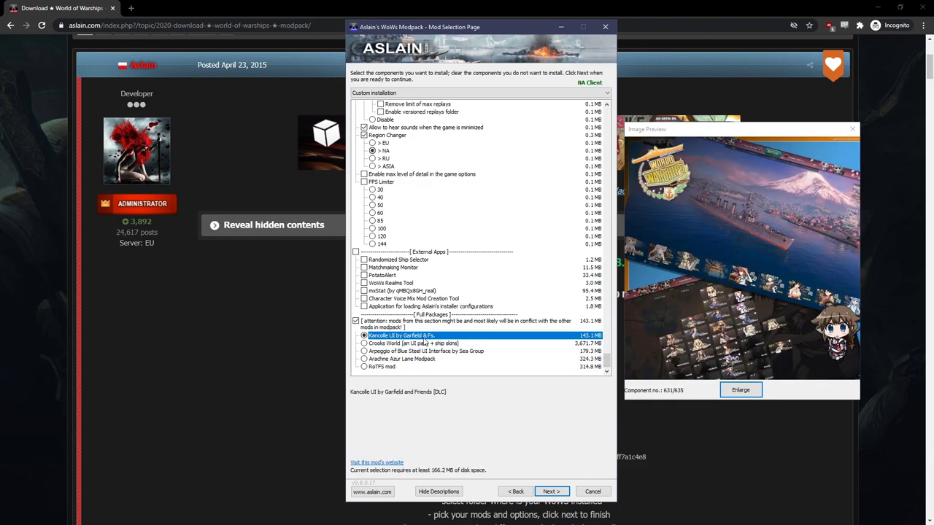
pyautogui.click(423, 352)
pyautogui.click(413, 325)
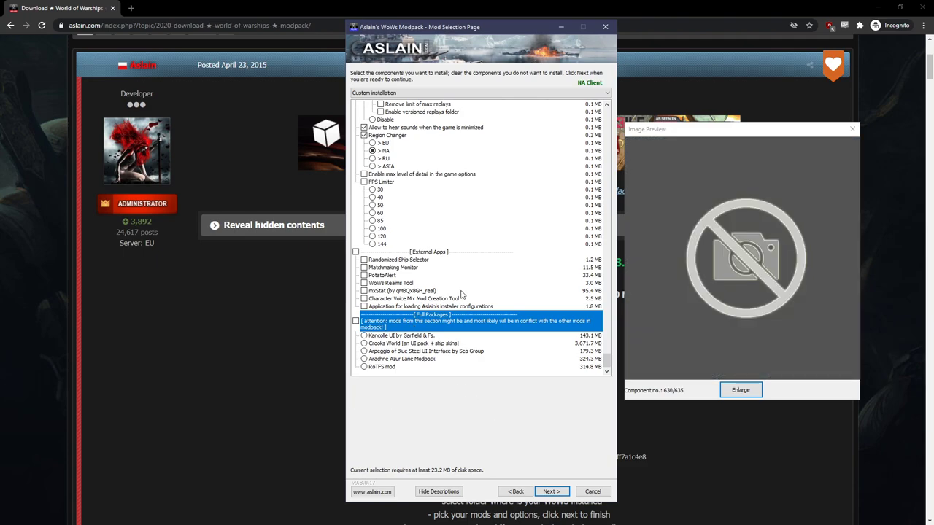
# Step: Select NA as the region under Region Changer
pyautogui.scroll(5, 461, 293)
pyautogui.click(414, 272)
pyautogui.scroll(-5, 444, 275)
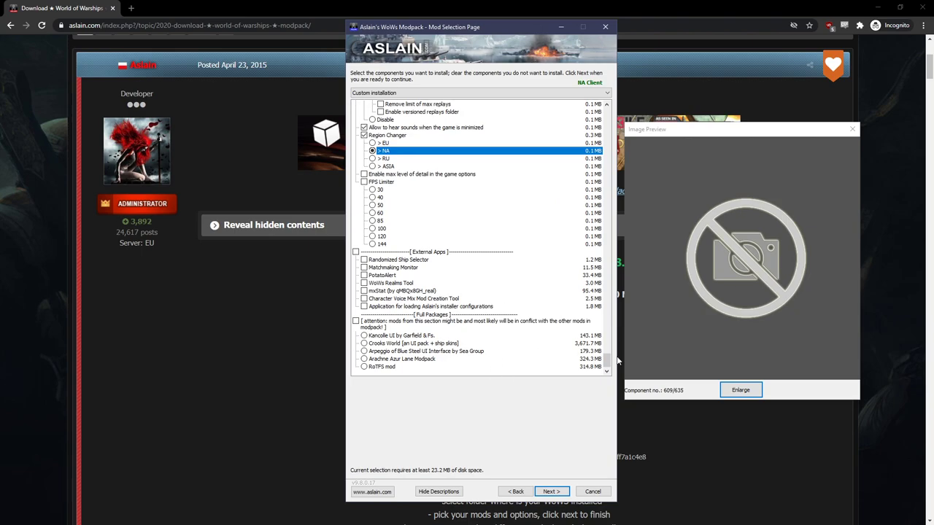
# Step: Install the selected mods with removal of all previous mods enabled and no desktop shortcut, and exit the setup wizard
pyautogui.click(547, 491)
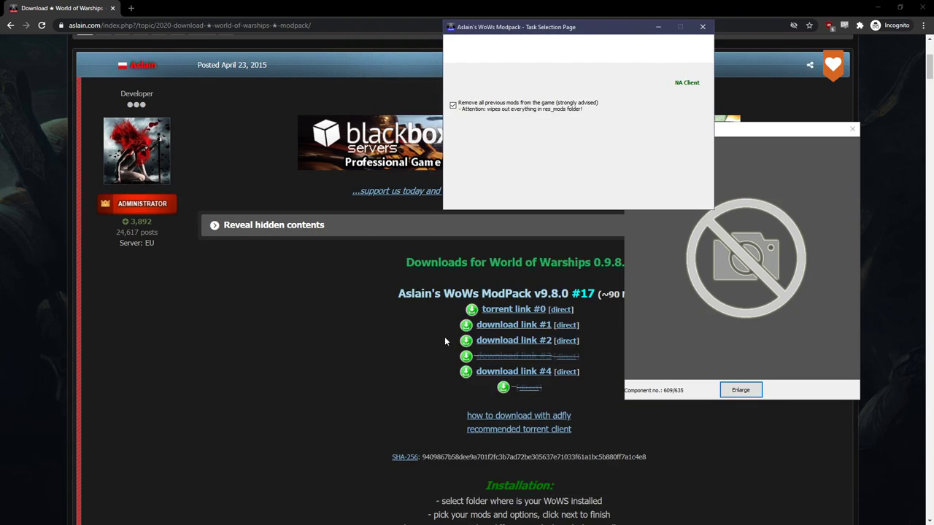
pyautogui.click(404, 258)
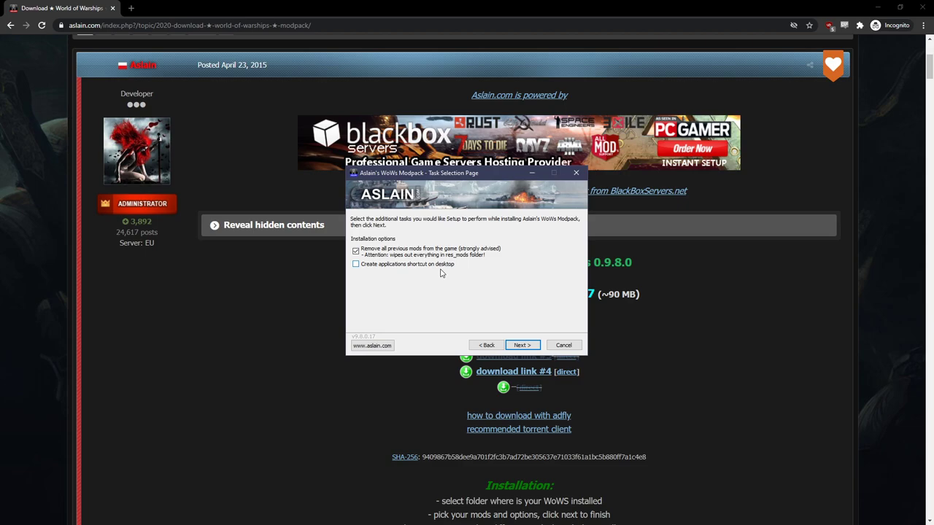
pyautogui.click(522, 346)
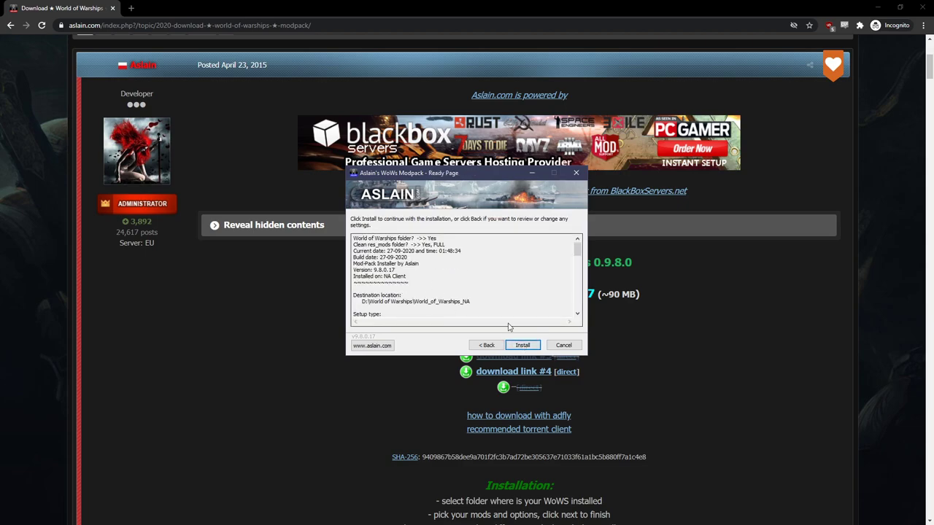
pyautogui.click(522, 345)
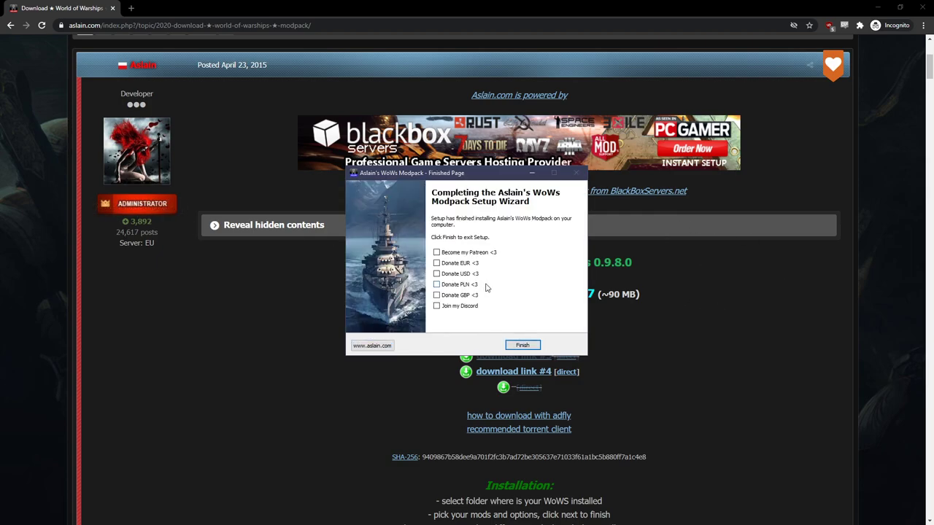
pyautogui.click(521, 348)
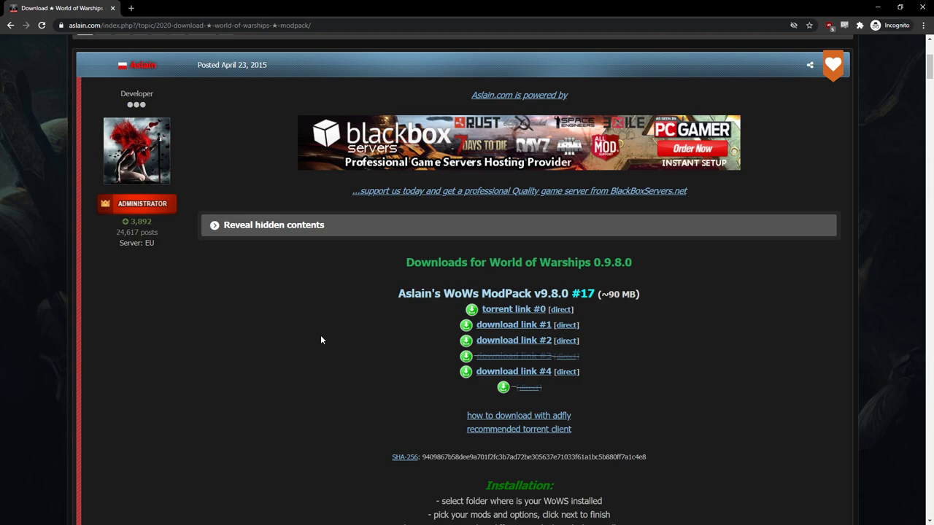
# Step: Highlight the version number v9.8.0 in the ModPack download heading, and clear the highlight
pyautogui.scroll(-1, 369, 291)
pyautogui.doubleClick(551, 213)
pyautogui.click(532, 219)
pyautogui.moveTo(533, 213); pyautogui.dragTo(572, 213)
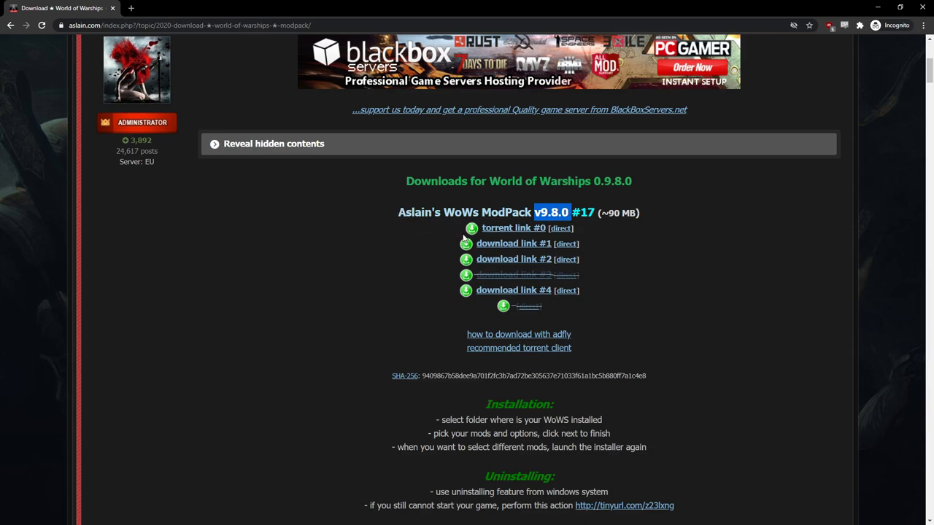
pyautogui.click(307, 274)
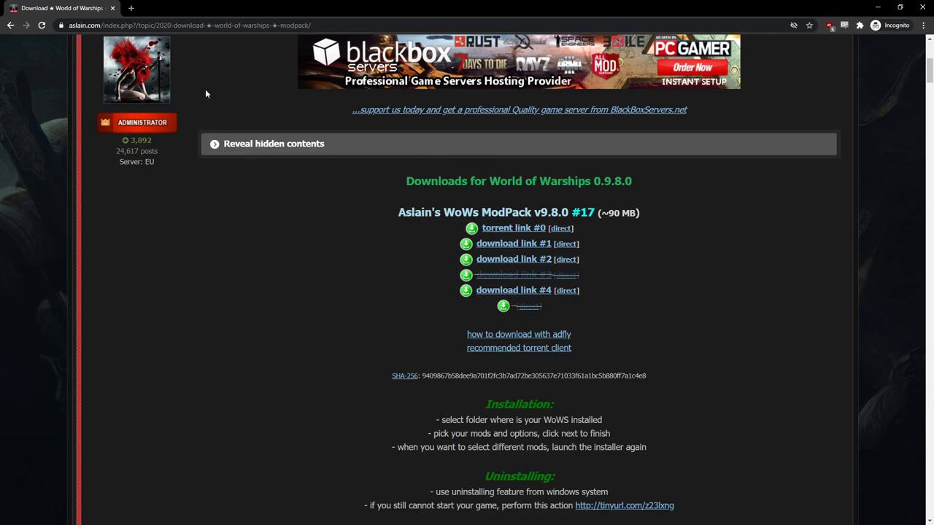
# Step: Highlight the version, build number and file size in the ModPack download heading
pyautogui.scroll(1, 204, 101)
pyautogui.scroll(1, 369, 286)
pyautogui.scroll(1, 368, 282)
pyautogui.scroll(-2, 492, 253)
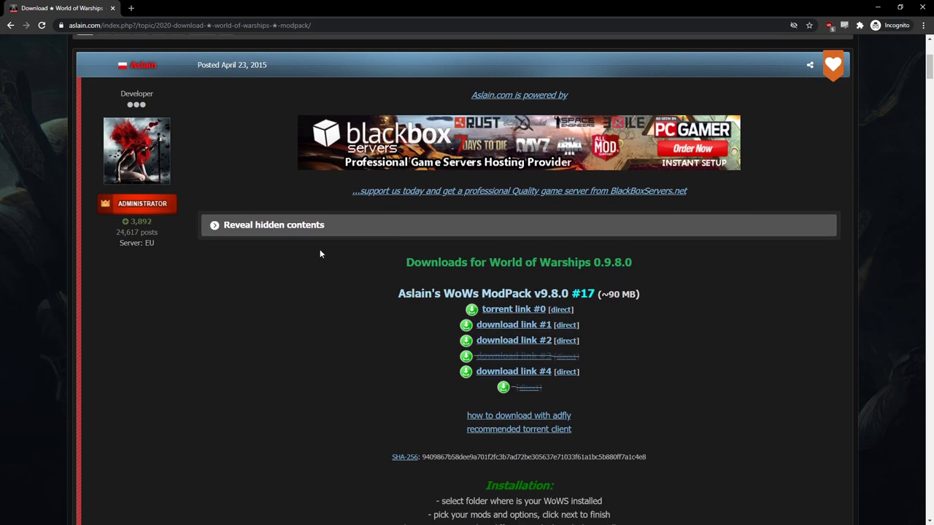
pyautogui.moveTo(534, 294); pyautogui.dragTo(640, 294)
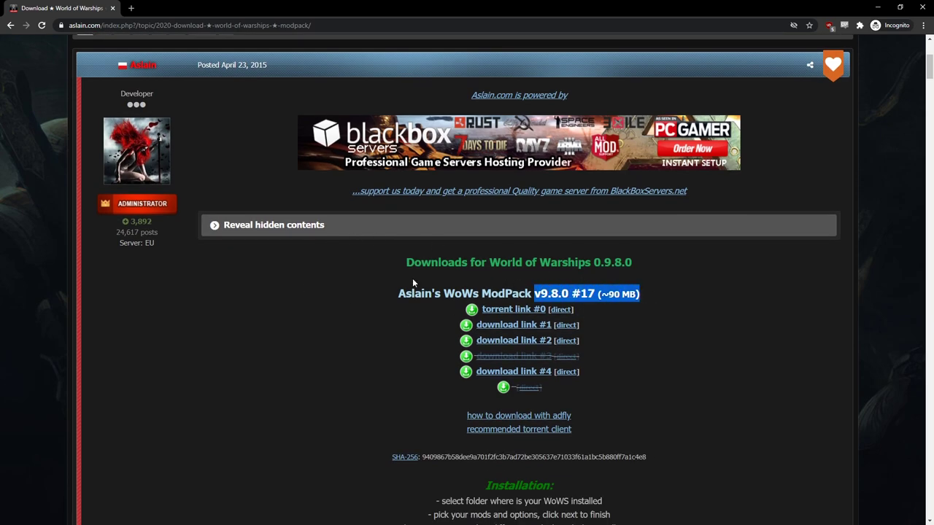